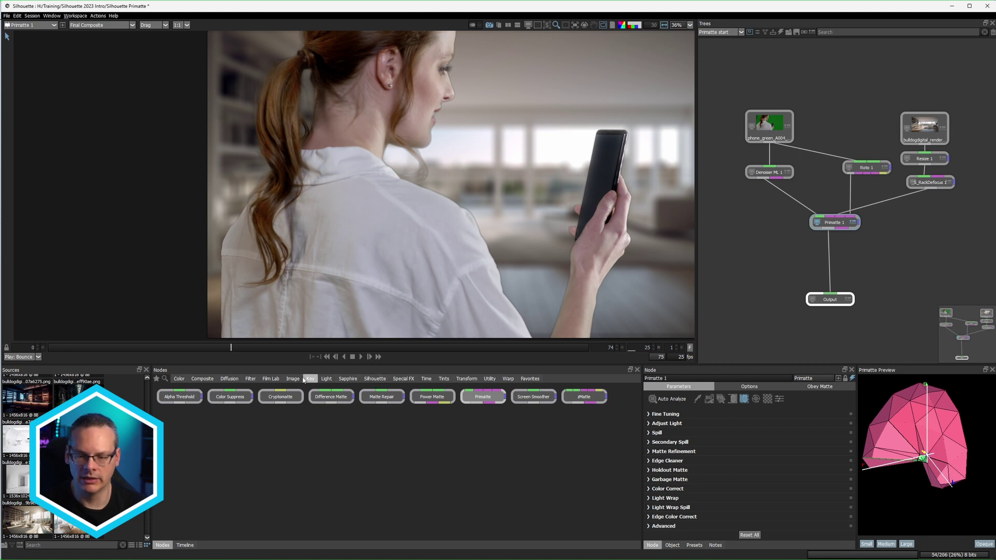
Drop a Color Estimation node from the Composite nodes onto the Primatte 1–Output link
{"action": "left_click", "coordinate": [202, 379]}
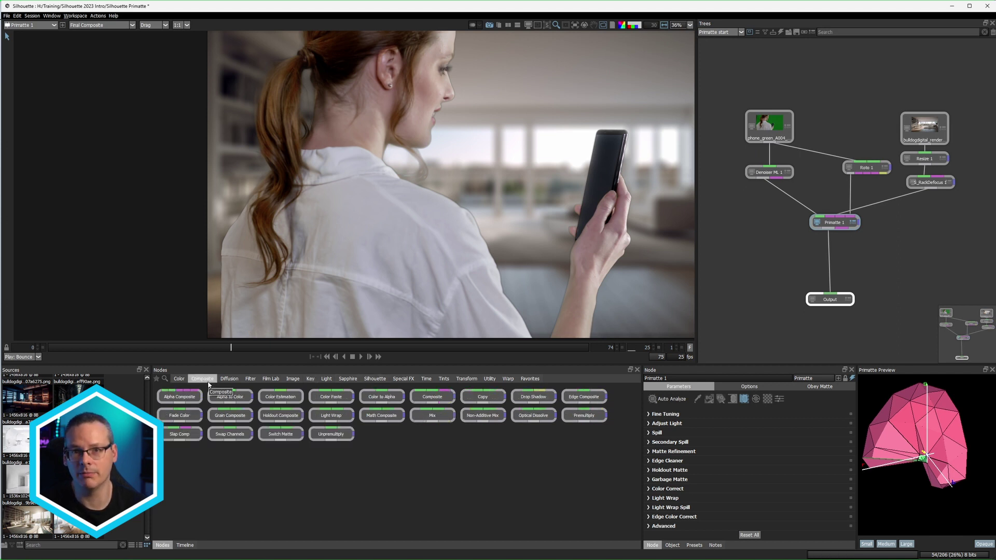
{"action": "left_click_drag", "start_coordinate": [281, 401], "coordinate": [826, 262]}
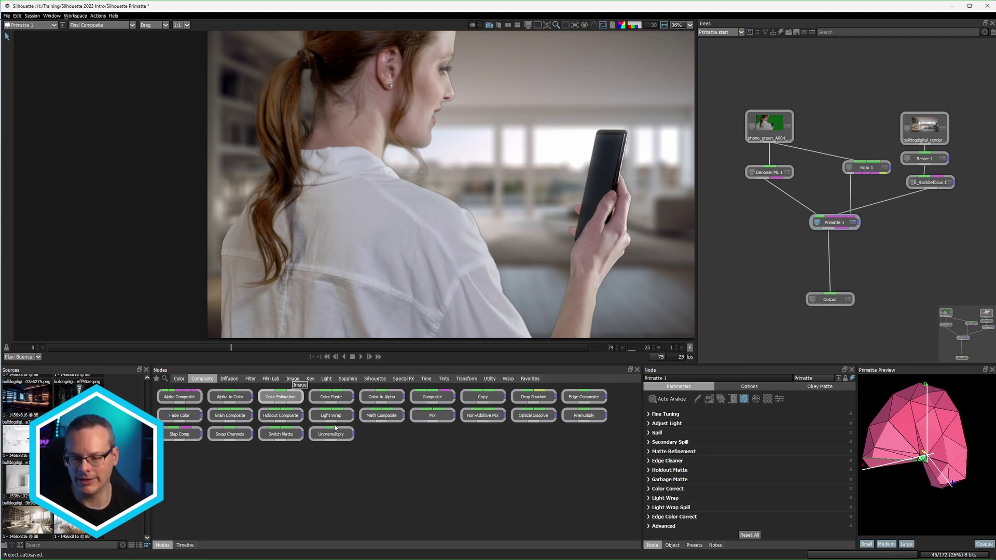
{"action": "left_click_drag", "start_coordinate": [280, 396], "coordinate": [825, 257]}
View Color Estimation, check its matte and alpha views, then move Output lower
{"action": "left_click", "coordinate": [826, 257]}
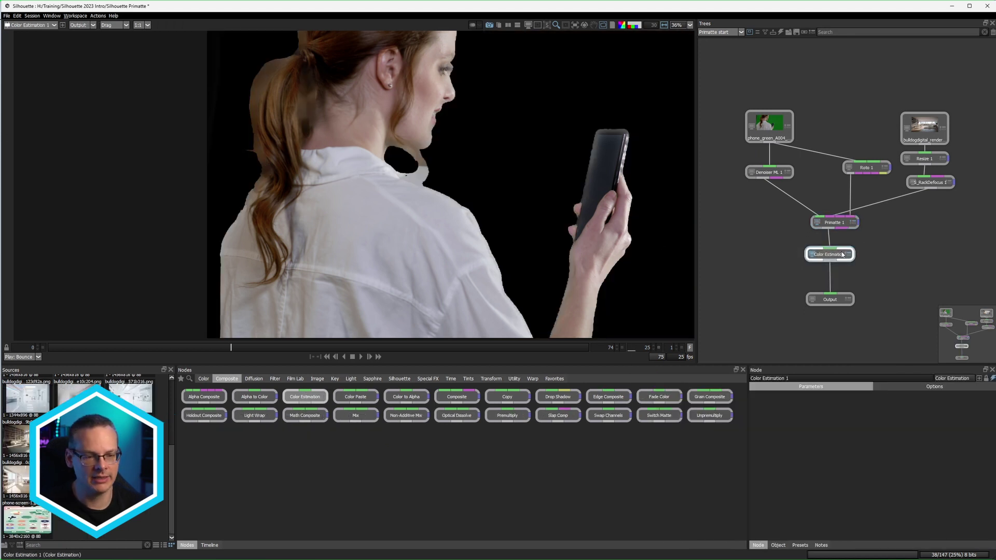
{"action": "left_click_drag", "start_coordinate": [844, 254], "coordinate": [844, 263]}
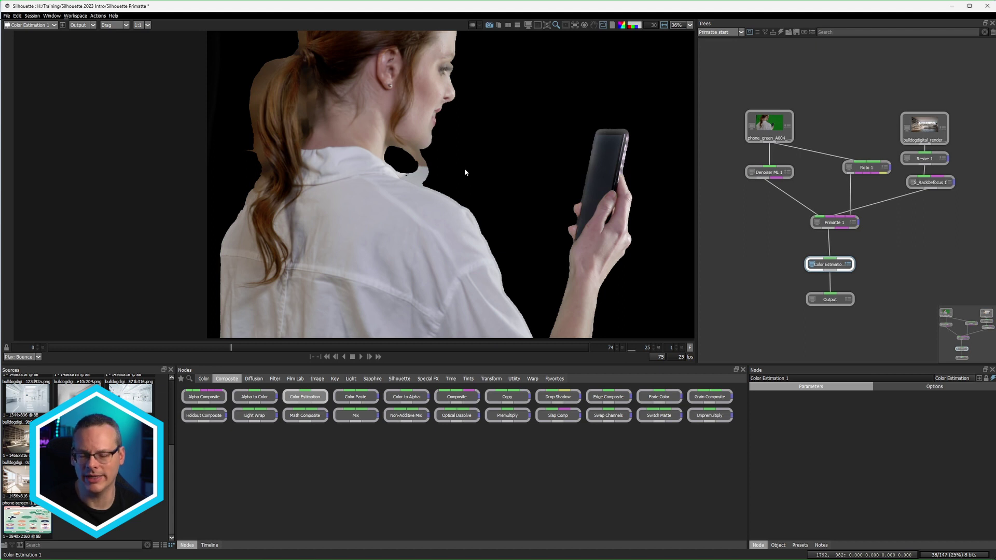
{"action": "key", "text": "shift+o"}
{"action": "key", "text": "shift+a"}
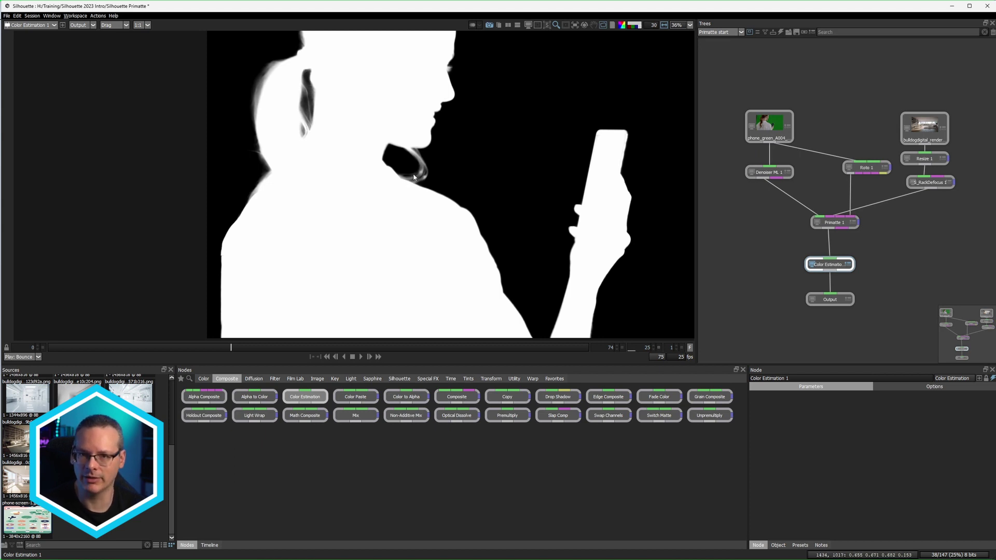
{"action": "key", "text": "shift+c"}
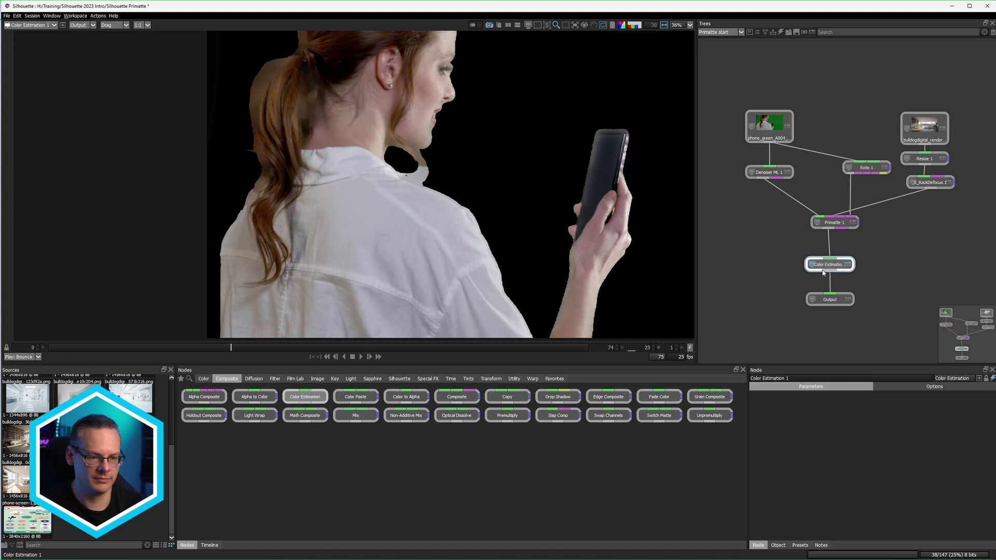
{"action": "left_click_drag", "start_coordinate": [826, 264], "coordinate": [825, 252]}
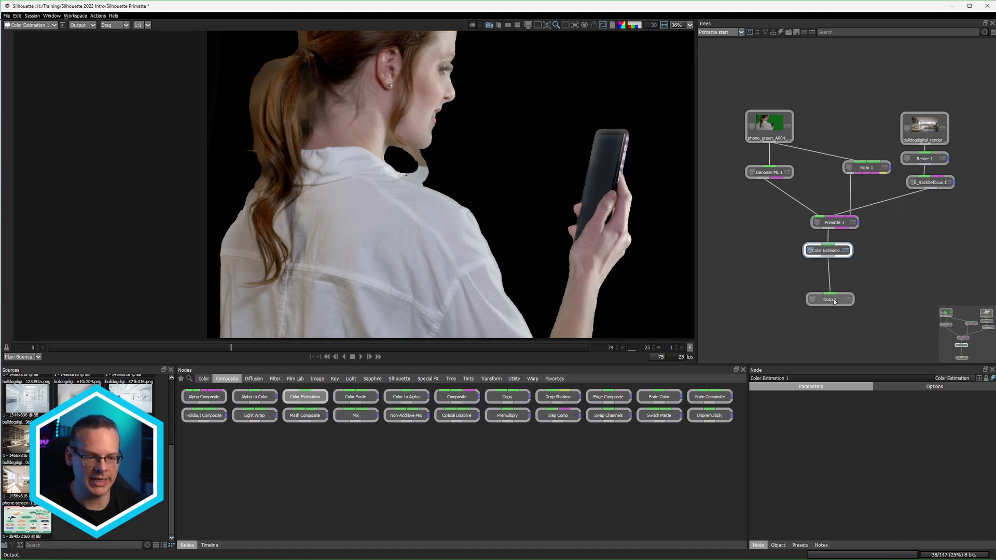
{"action": "left_click_drag", "start_coordinate": [834, 300], "coordinate": [834, 336]}
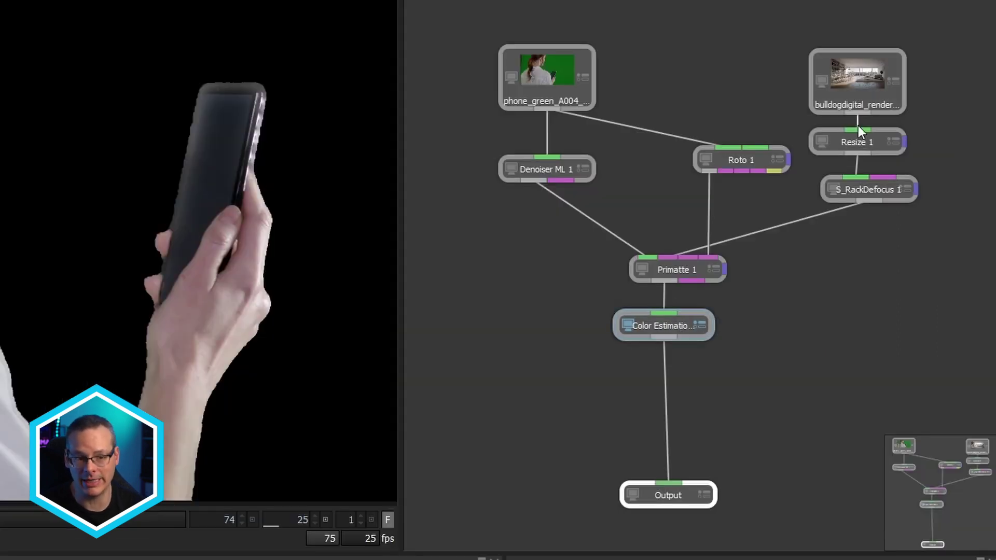
Insert Composite 1 via 'comp' node search and feed it S_RackDefocus 1 as background
{"action": "key", "text": "Tab"}
{"action": "type", "text": "co"}
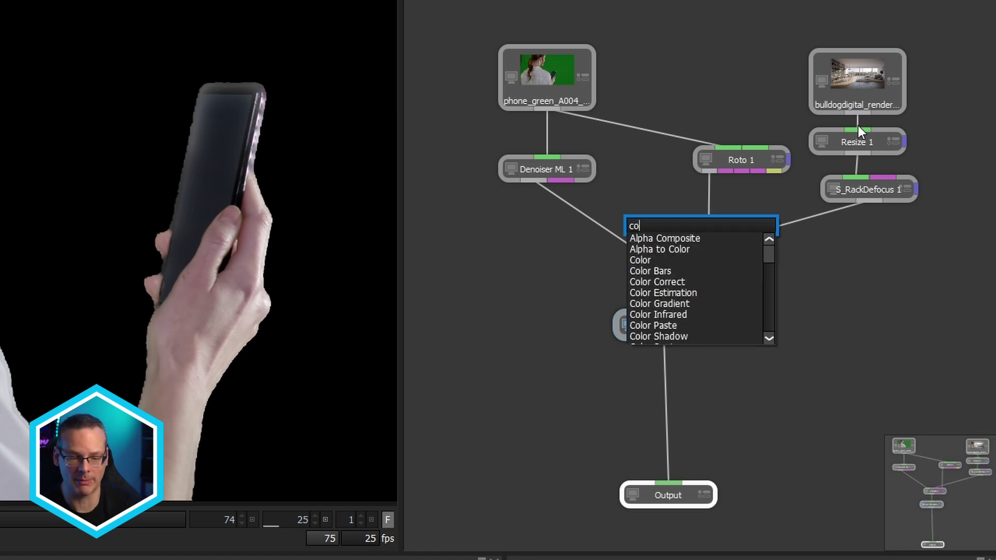
{"action": "type", "text": "mp"}
{"action": "key", "text": "Down"}
{"action": "key", "text": "Down"}
{"action": "key", "text": "Return"}
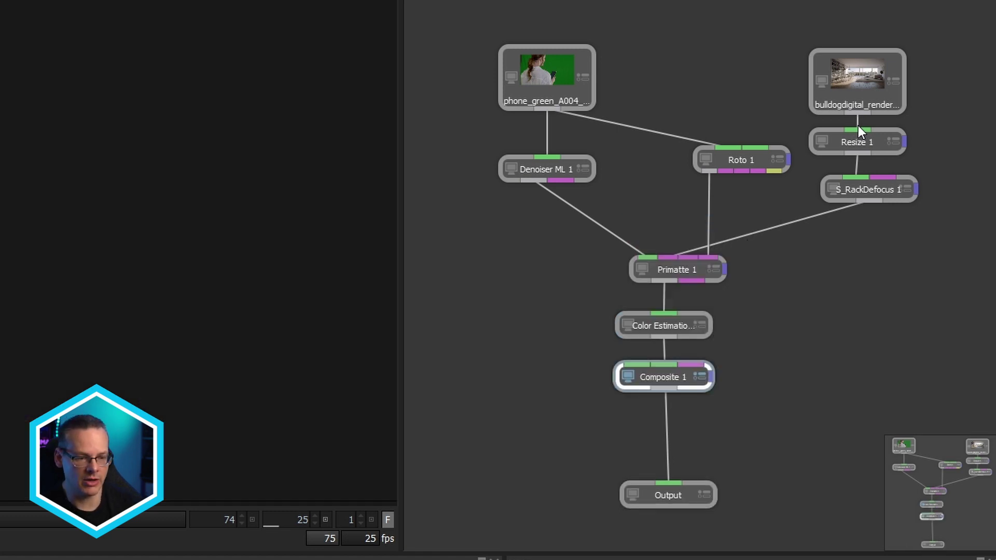
{"action": "mouse_move", "coordinate": [668, 368]}
{"action": "left_mouse_down"}
{"action": "mouse_move", "coordinate": [754, 400]}
{"action": "mouse_move", "coordinate": [702, 400]}
{"action": "left_mouse_up"}
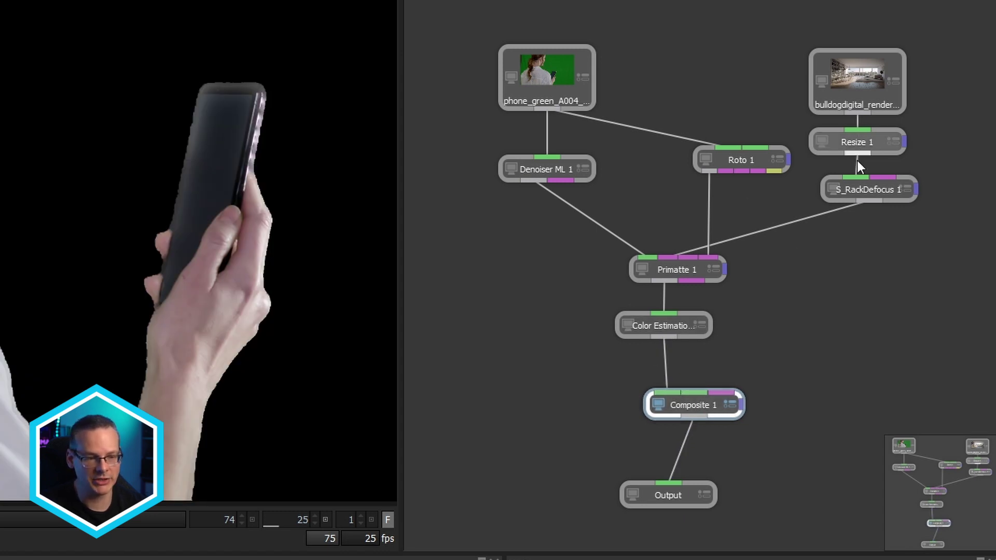
{"action": "left_click_drag", "start_coordinate": [869, 201], "coordinate": [691, 395]}
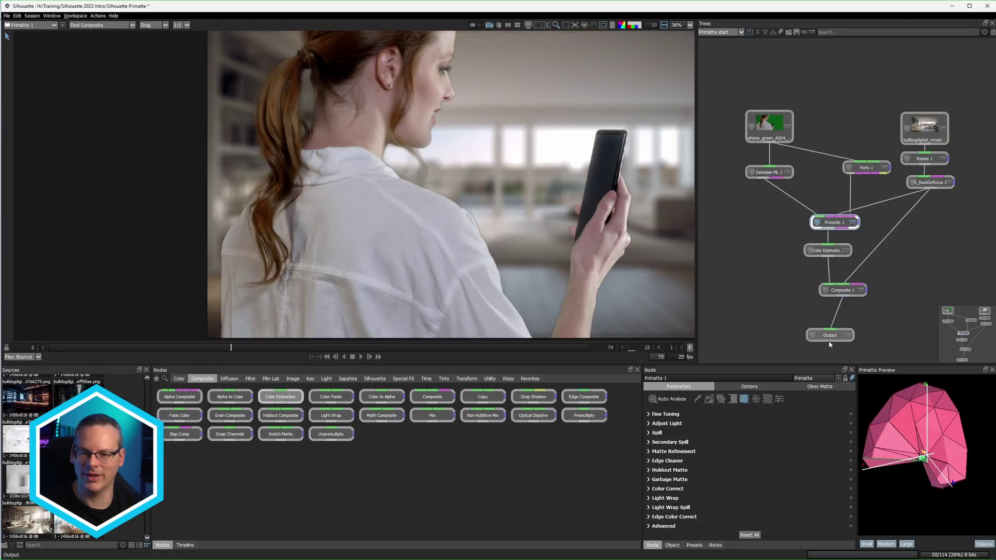
Select Composite 1 and Color Estimation, moving Composite 1 lower and Color Estimation left
{"action": "left_click", "coordinate": [840, 291]}
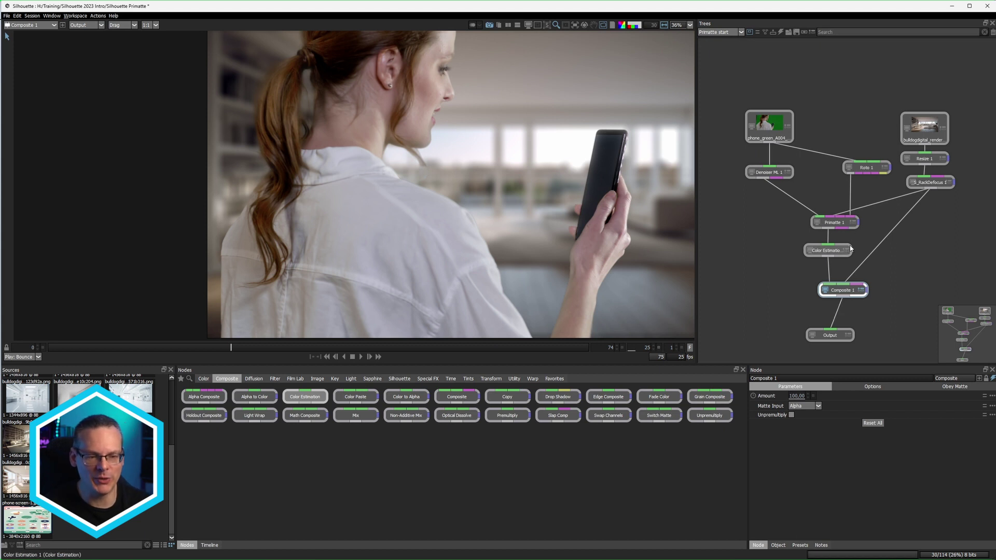
{"action": "left_click", "coordinate": [831, 250]}
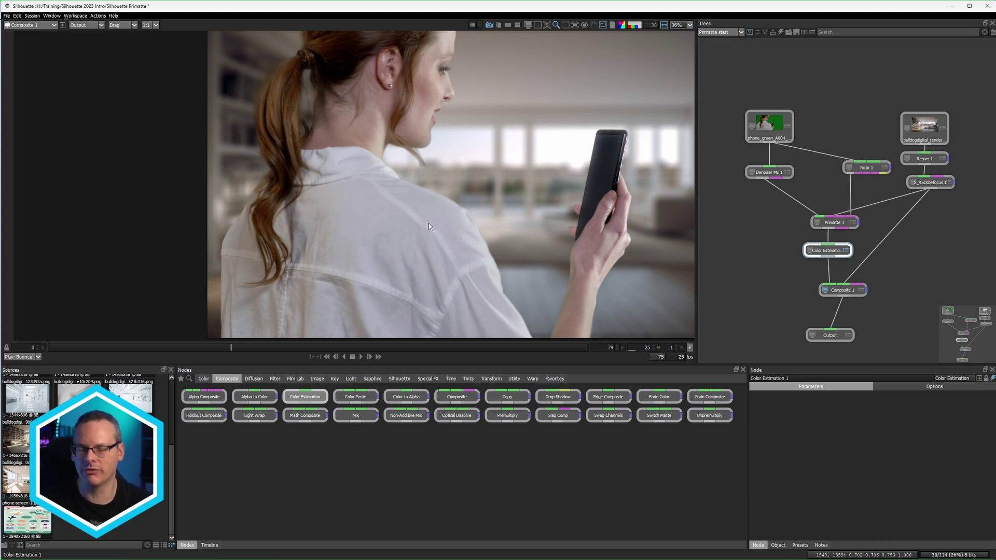
{"action": "left_click_drag", "start_coordinate": [842, 292], "coordinate": [837, 311]}
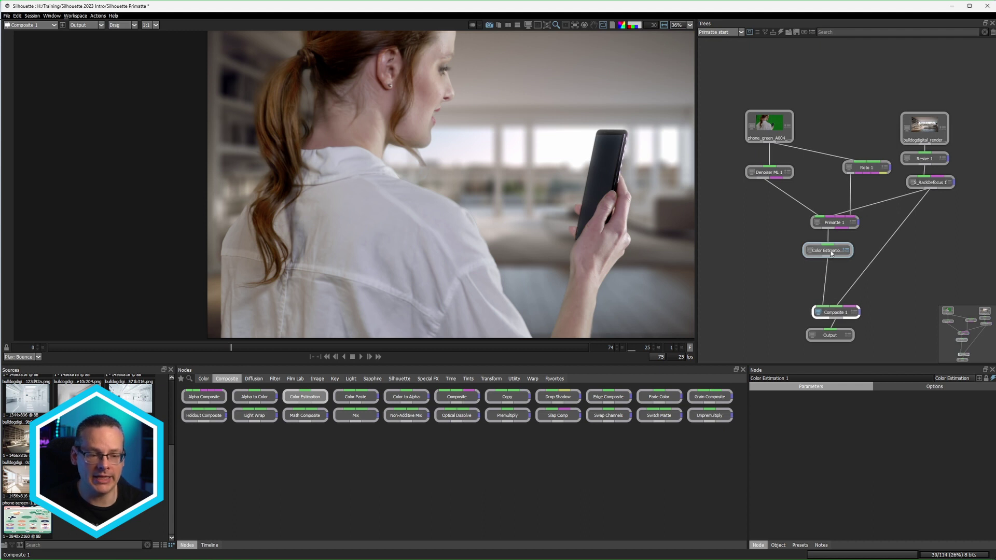
{"action": "mouse_move", "coordinate": [833, 254]}
{"action": "left_mouse_down"}
{"action": "mouse_move", "coordinate": [823, 252]}
{"action": "mouse_move", "coordinate": [831, 250]}
{"action": "left_mouse_up"}
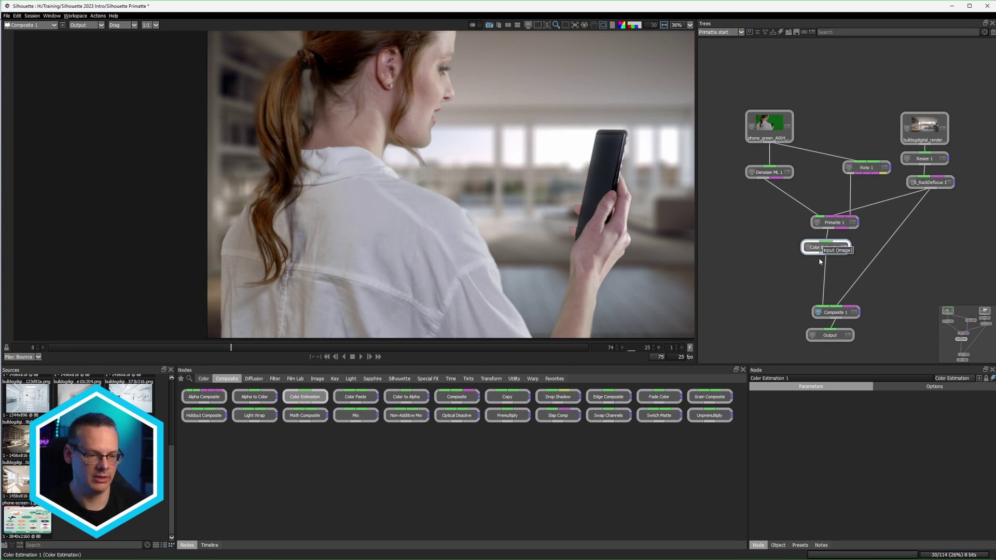
Insert a Composite 2 node centred under Color Estimation via node search
{"action": "left_click_drag", "start_coordinate": [826, 250], "coordinate": [799, 249]}
{"action": "key", "text": "Tab"}
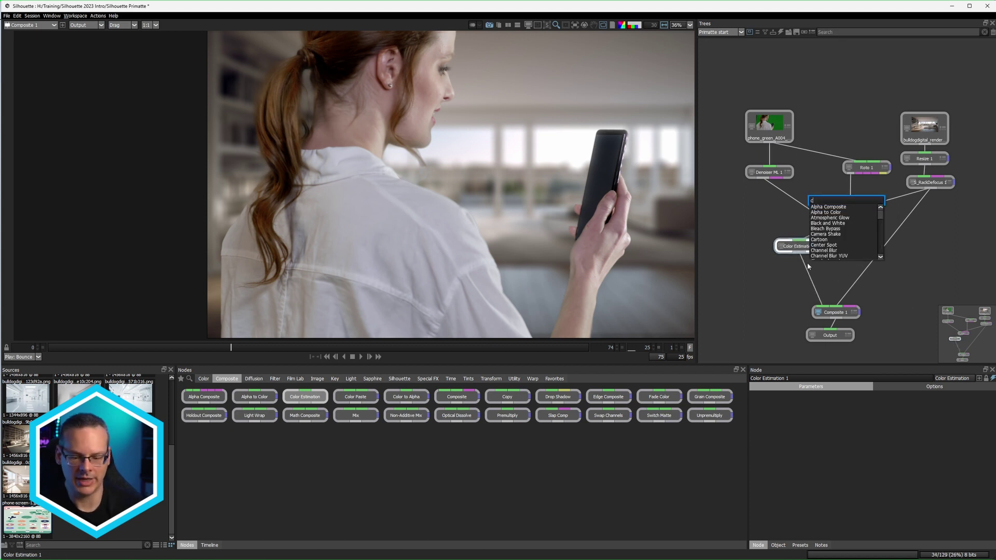
{"action": "type", "text": "comps"}
{"action": "key", "text": "BackSpace"}
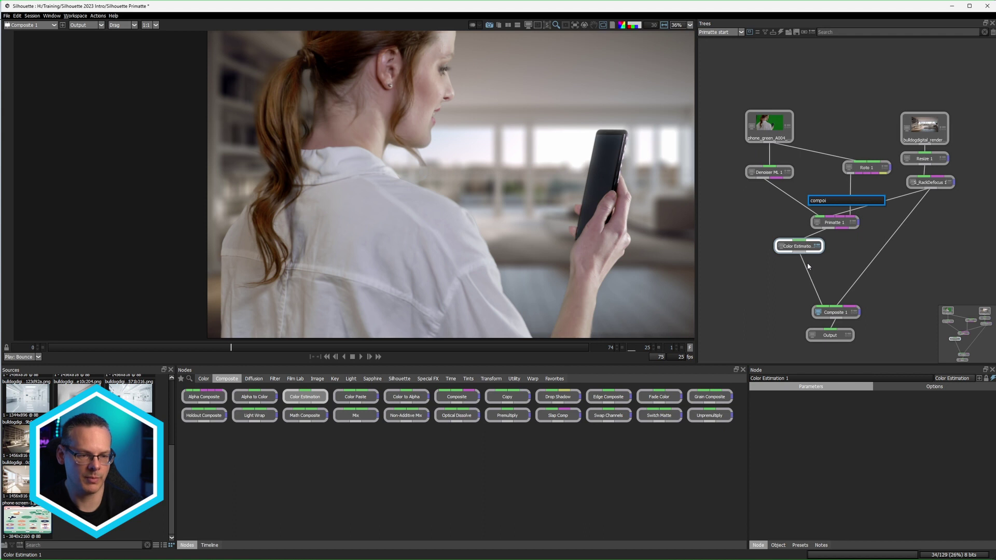
{"action": "type", "text": "o"}
{"action": "key", "text": "Down"}
{"action": "key", "text": "Down"}
{"action": "key", "text": "Return"}
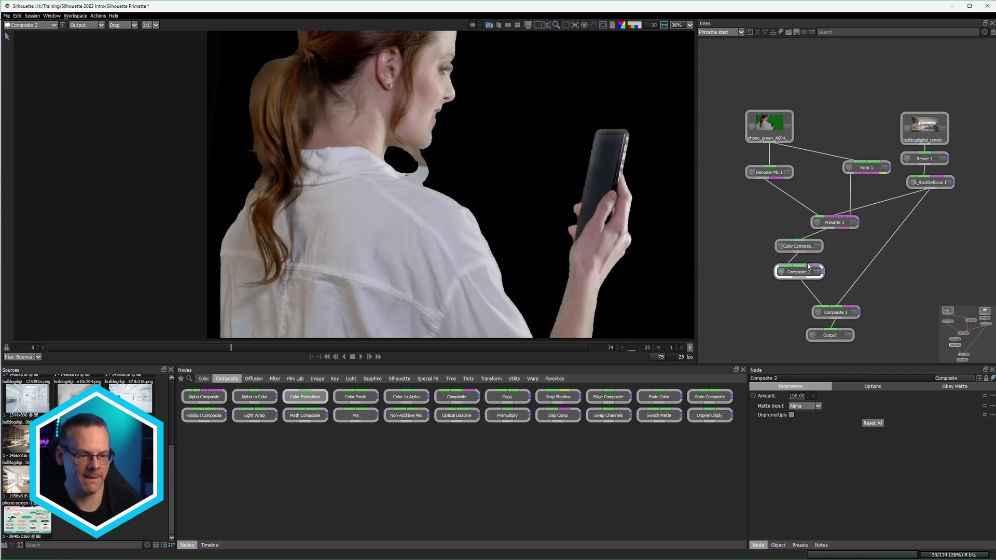
{"action": "left_click_drag", "start_coordinate": [809, 277], "coordinate": [825, 274]}
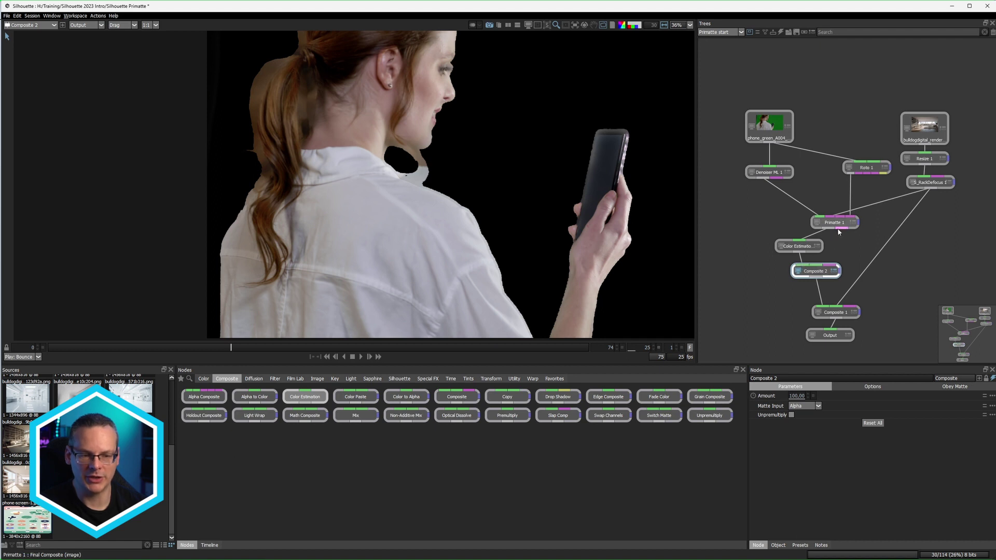
Wire Primatte 1 into Composite 2's background and tidy the surrounding nodes
{"action": "left_click_drag", "start_coordinate": [832, 228], "coordinate": [818, 266]}
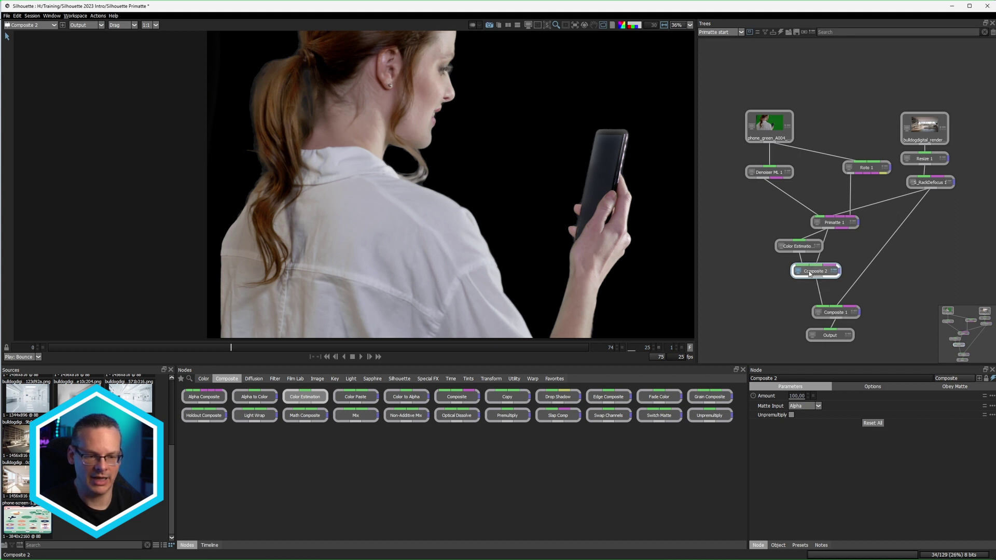
{"action": "left_click", "coordinate": [838, 315]}
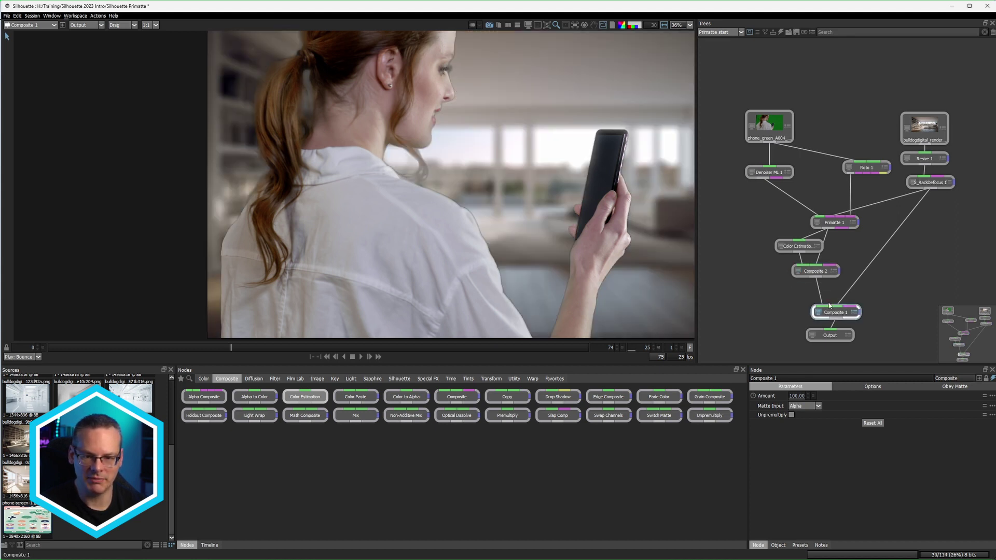
{"action": "left_click_drag", "start_coordinate": [824, 276], "coordinate": [827, 279]}
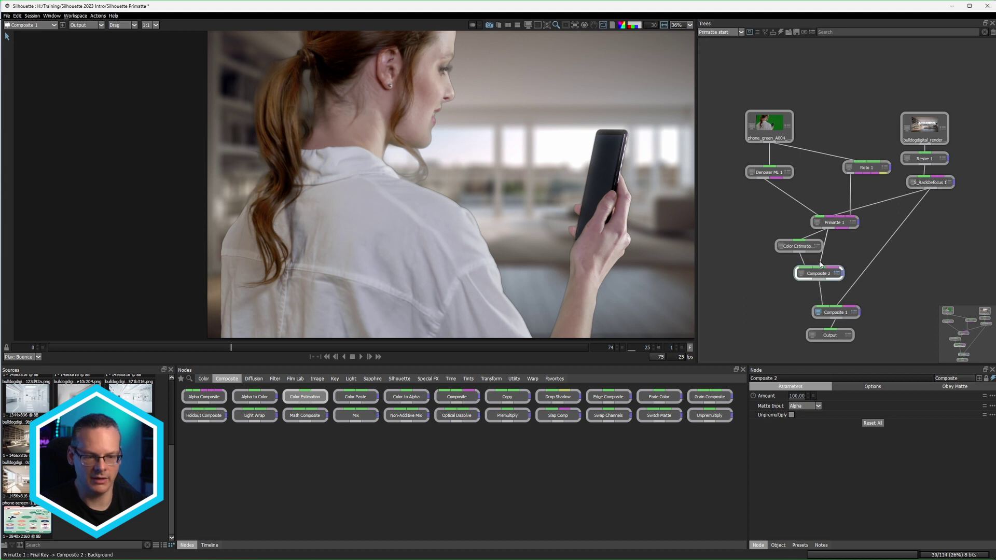
{"action": "mouse_move", "coordinate": [799, 248]}
{"action": "left_mouse_down"}
{"action": "mouse_move", "coordinate": [848, 247]}
{"action": "mouse_move", "coordinate": [793, 216]}
{"action": "mouse_move", "coordinate": [812, 217]}
{"action": "left_mouse_up"}
{"action": "mouse_move", "coordinate": [819, 275]}
{"action": "left_mouse_down"}
{"action": "mouse_move", "coordinate": [825, 248]}
{"action": "mouse_move", "coordinate": [806, 219]}
{"action": "left_mouse_up"}
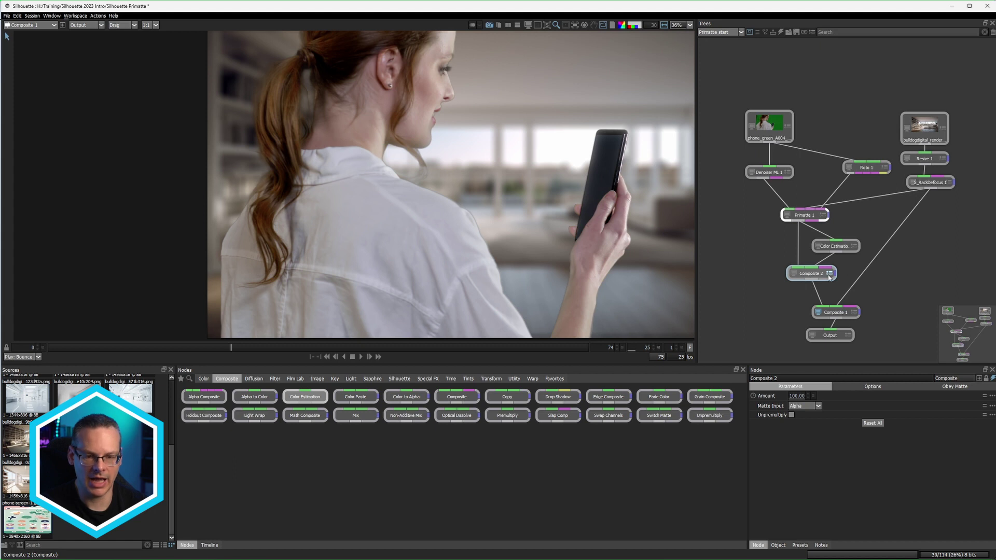
{"action": "mouse_move", "coordinate": [772, 395]}
{"action": "left_mouse_down"}
{"action": "mouse_move", "coordinate": [792, 400]}
{"action": "mouse_move", "coordinate": [756, 397]}
{"action": "left_mouse_up"}
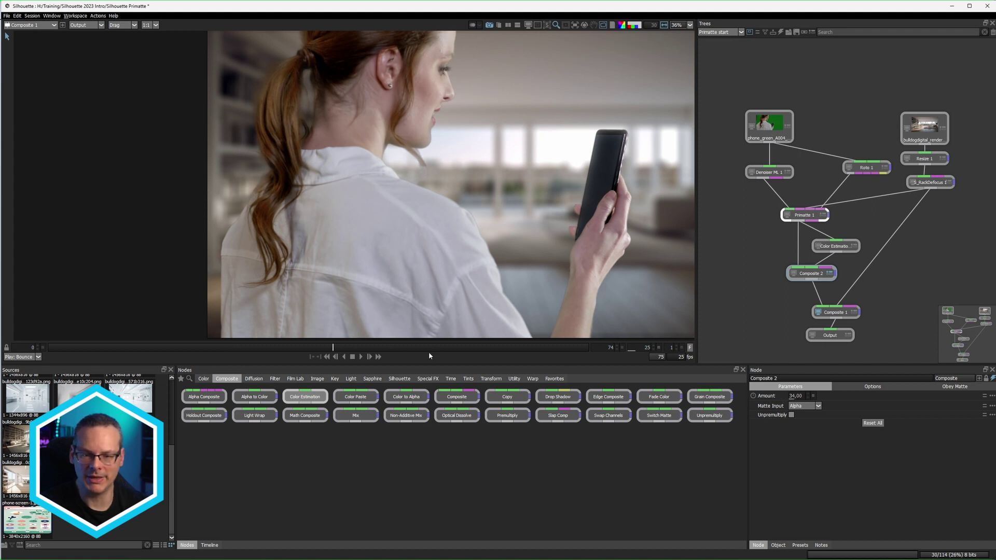
{"action": "left_click_drag", "start_coordinate": [429, 351], "coordinate": [573, 348]}
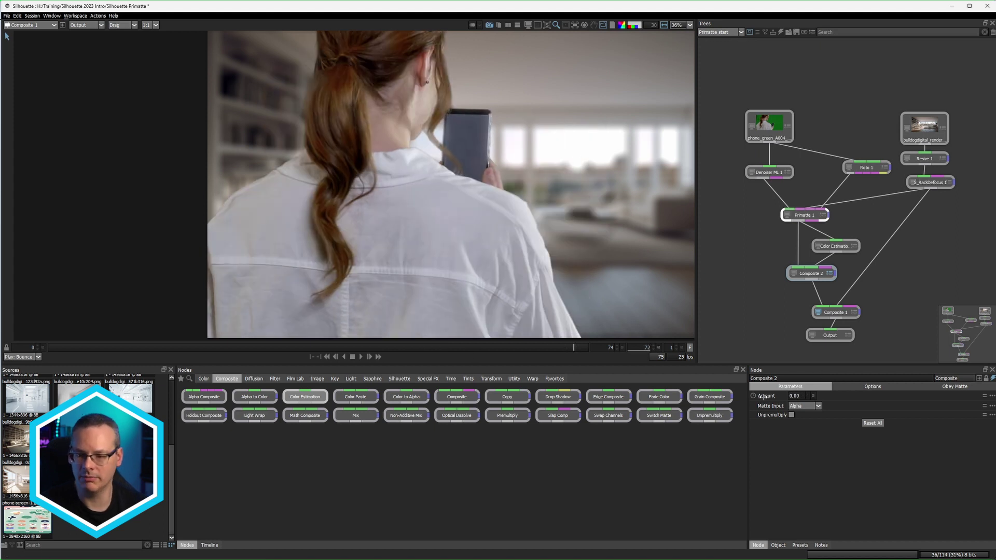
{"action": "left_click_drag", "start_coordinate": [574, 348], "coordinate": [144, 345]}
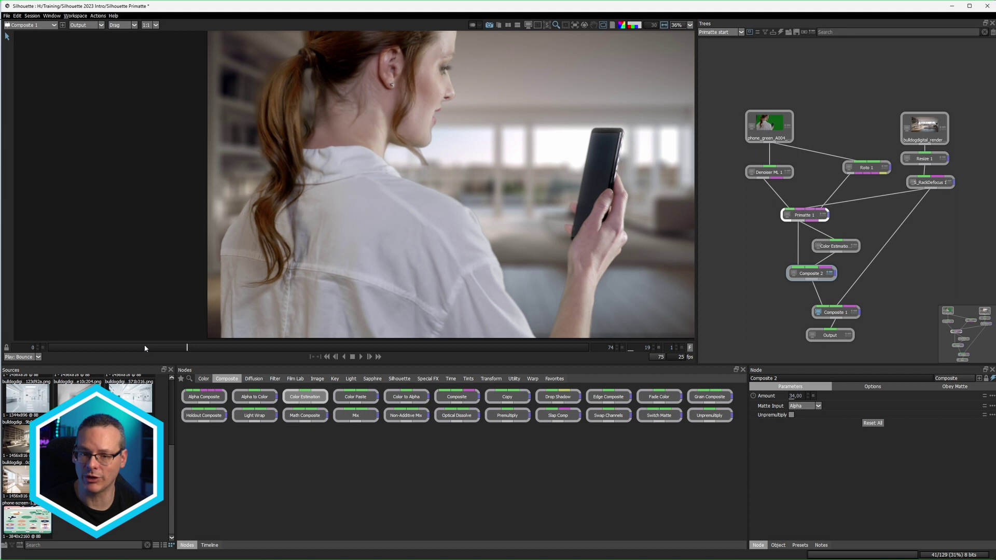
{"action": "left_click", "coordinate": [149, 347]}
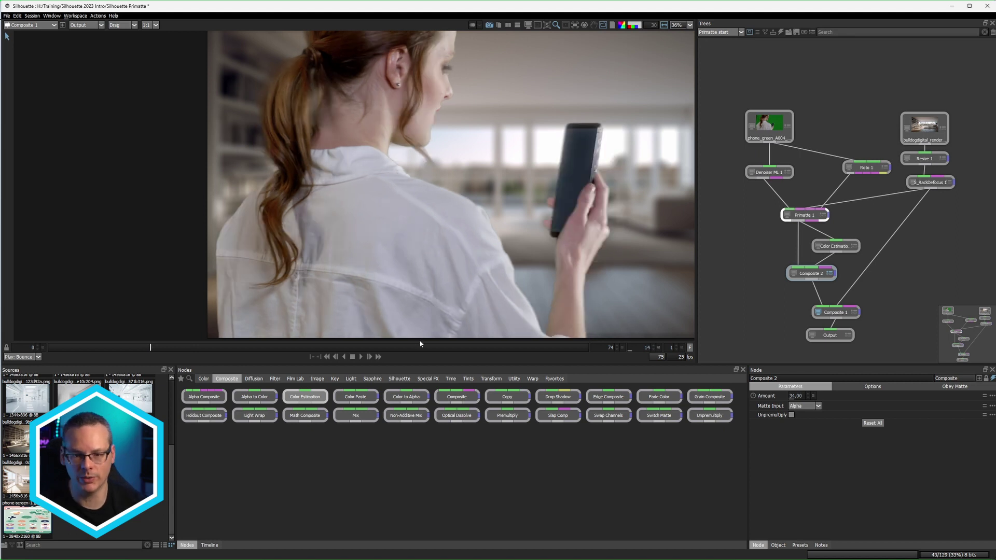
{"action": "left_click", "coordinate": [256, 345]}
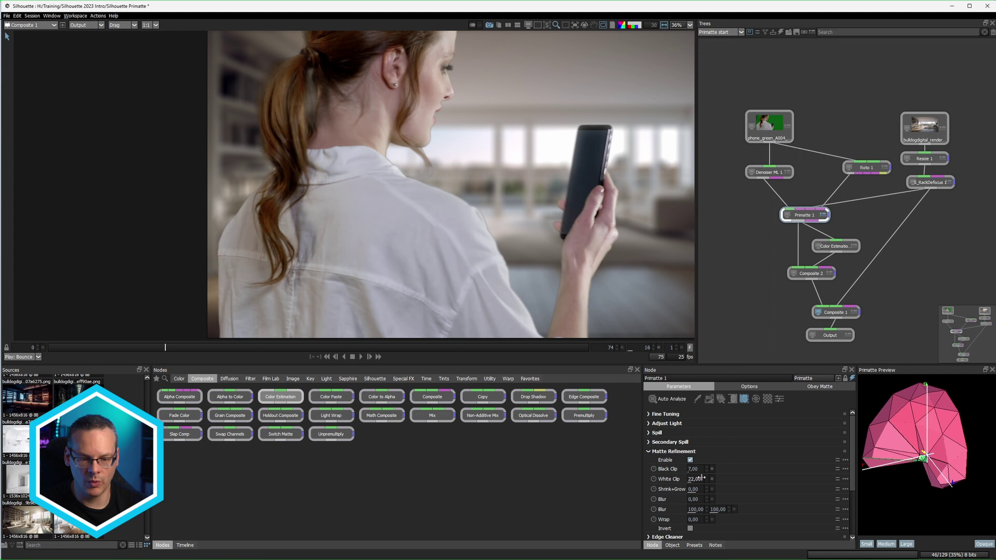
Lower Primatte 1's White Clip to about 15 and scrub the timeline to check edges
{"action": "left_click_drag", "start_coordinate": [695, 478], "coordinate": [699, 478]}
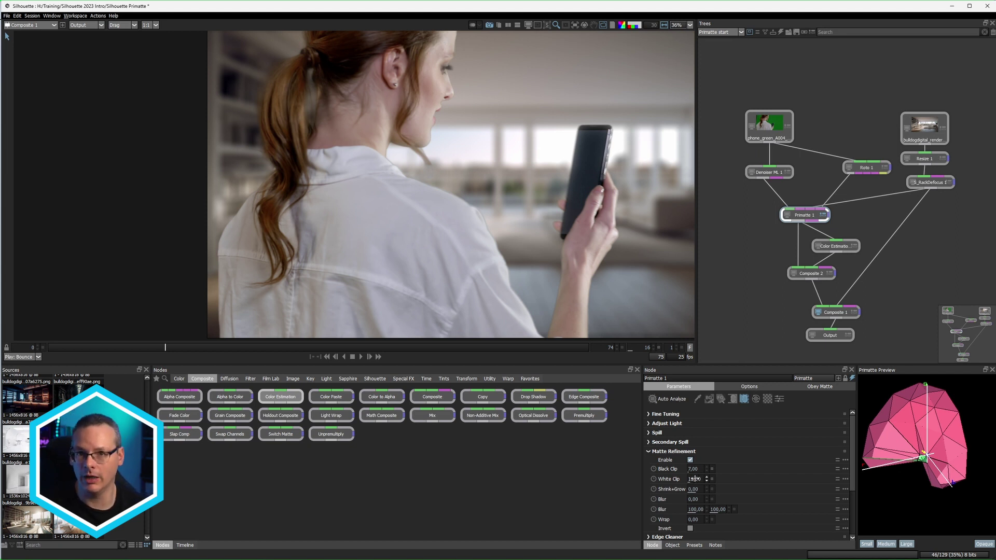
{"action": "left_click", "coordinate": [224, 349]}
{"action": "left_click_drag", "start_coordinate": [312, 346], "coordinate": [466, 345]}
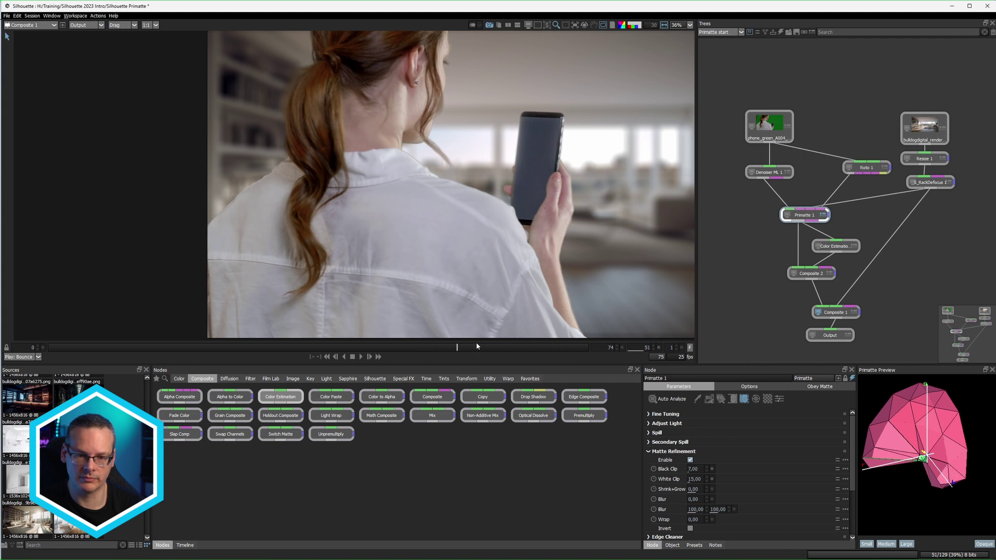
{"action": "left_click", "coordinate": [476, 346]}
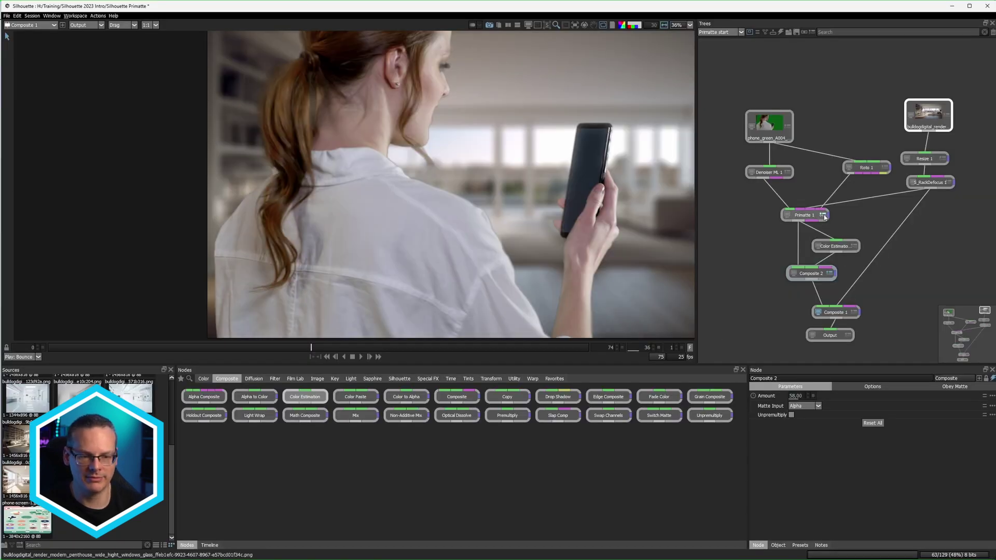
Enable Primatte 1's Edge Color Correct and raise its Brightness
{"action": "left_click", "coordinate": [824, 217]}
{"action": "left_click", "coordinate": [649, 451]}
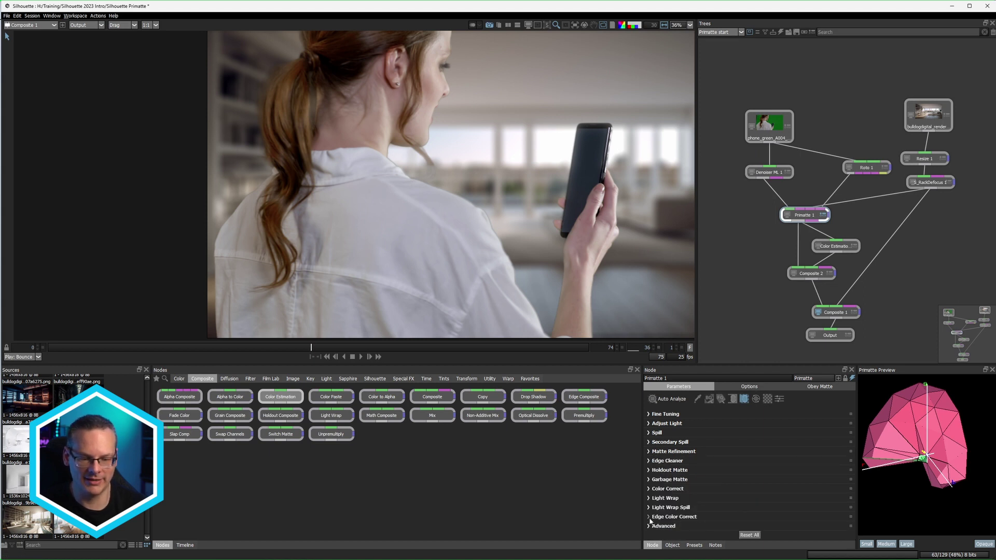
{"action": "left_click", "coordinate": [673, 516]}
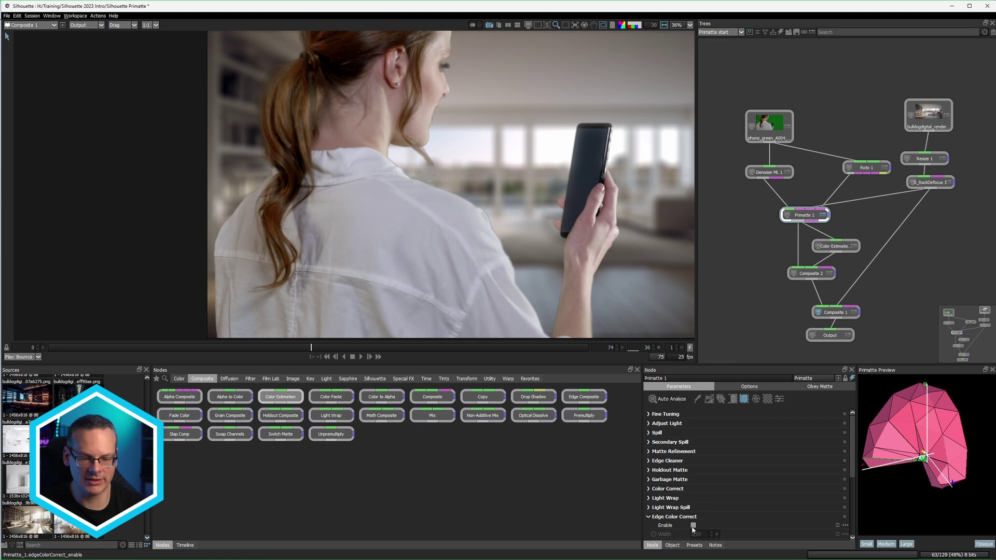
{"action": "left_click", "coordinate": [693, 526]}
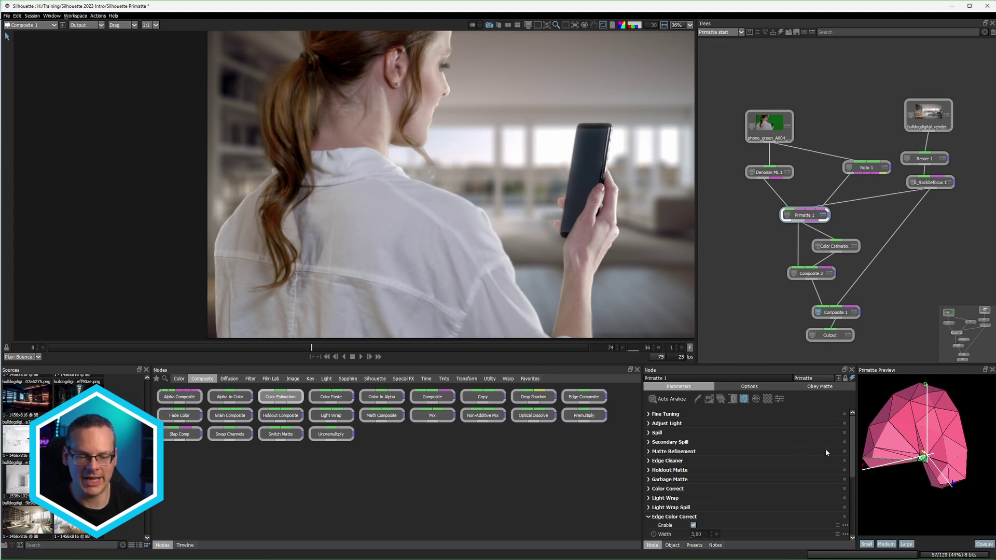
{"action": "scroll", "coordinate": [747, 467], "scroll_direction": "down", "scroll_amount": 5}
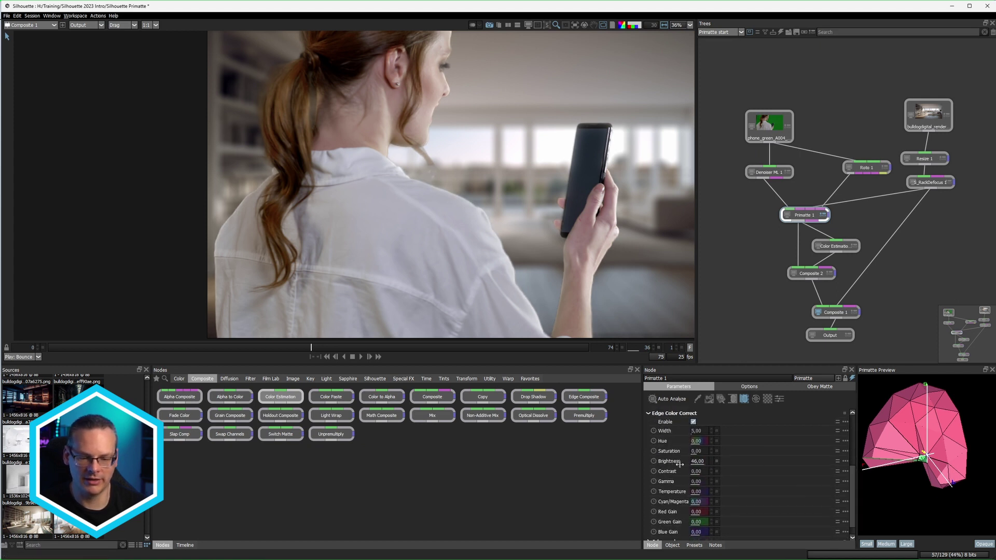
{"action": "left_click_drag", "start_coordinate": [672, 468], "coordinate": [666, 448]}
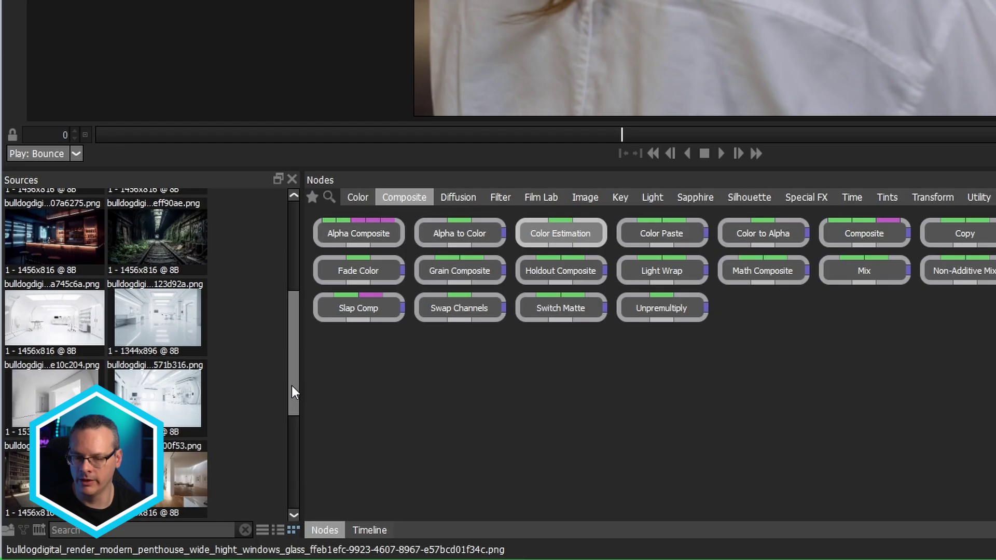
{"action": "scroll", "coordinate": [291, 385], "scroll_direction": "down", "scroll_amount": 3}
{"action": "scroll", "coordinate": [285, 379], "scroll_direction": "down", "scroll_amount": 3}
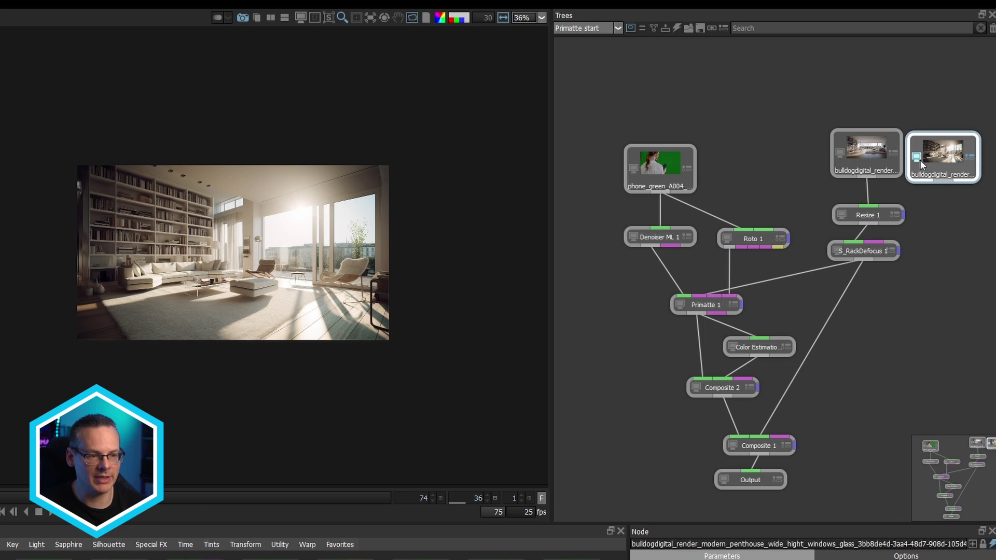
Position the new penthouse render node, wire it into Resize 1, and view Composite 1
{"action": "left_click_drag", "start_coordinate": [852, 159], "coordinate": [776, 156]}
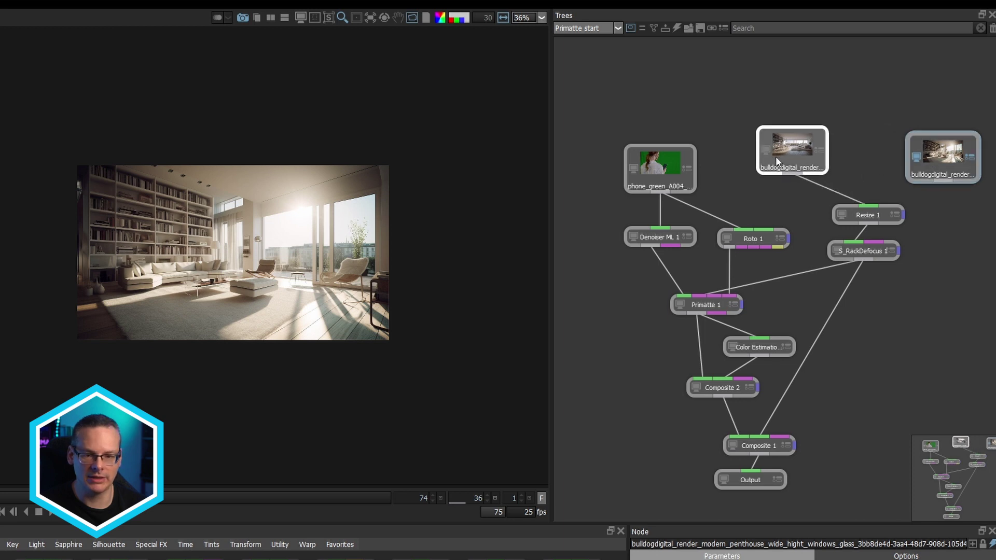
{"action": "left_click_drag", "start_coordinate": [940, 157], "coordinate": [898, 152]}
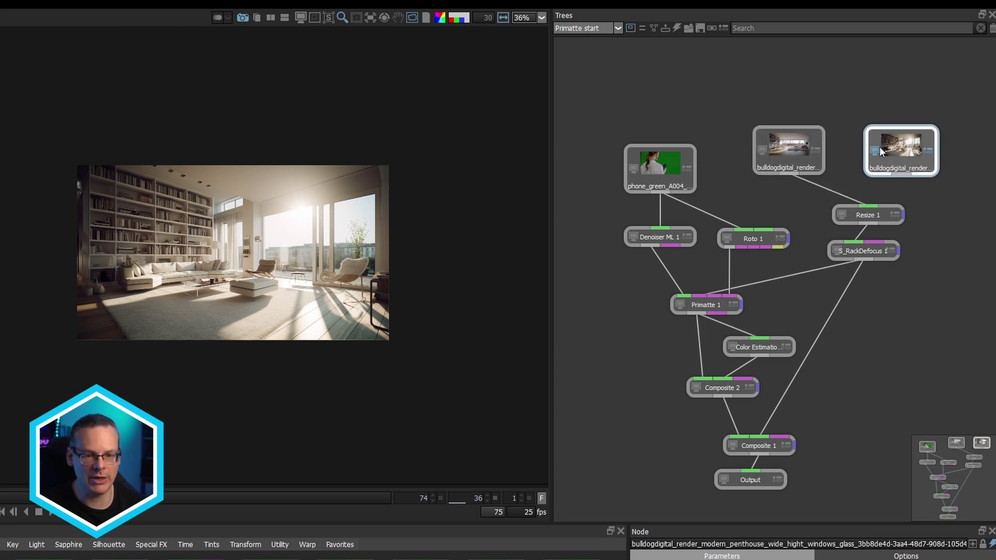
{"action": "left_click", "coordinate": [797, 153]}
{"action": "left_click", "coordinate": [901, 162]}
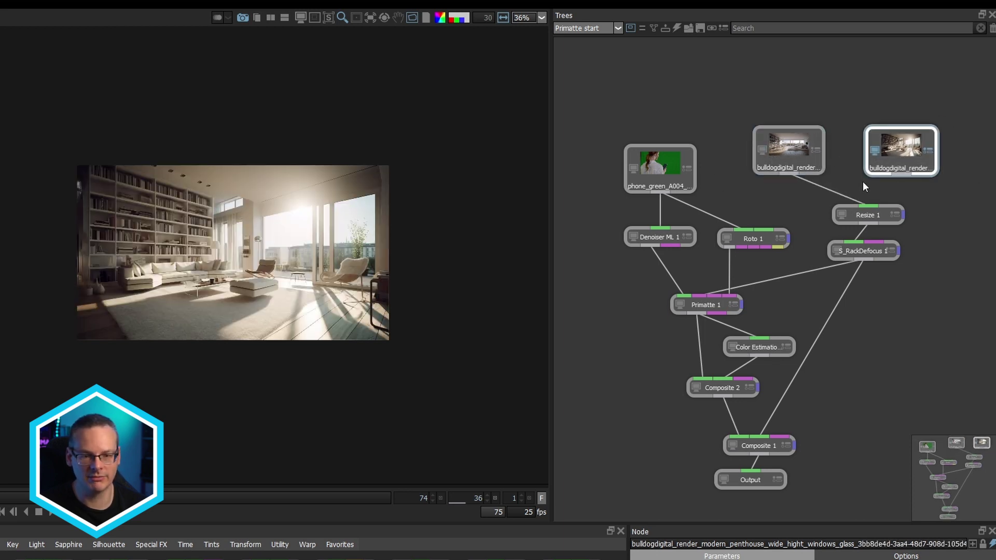
{"action": "left_click_drag", "start_coordinate": [908, 175], "coordinate": [870, 209]}
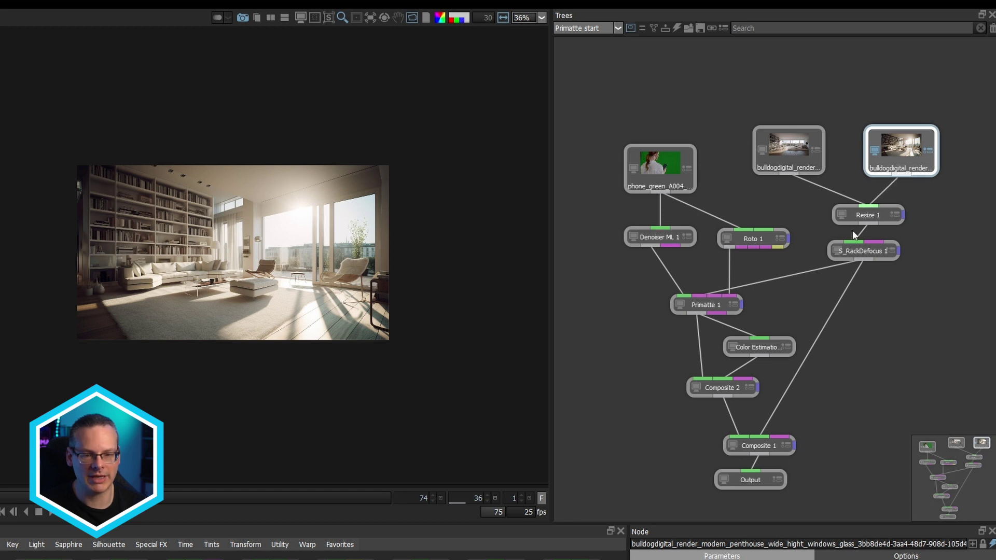
{"action": "left_click", "coordinate": [753, 448]}
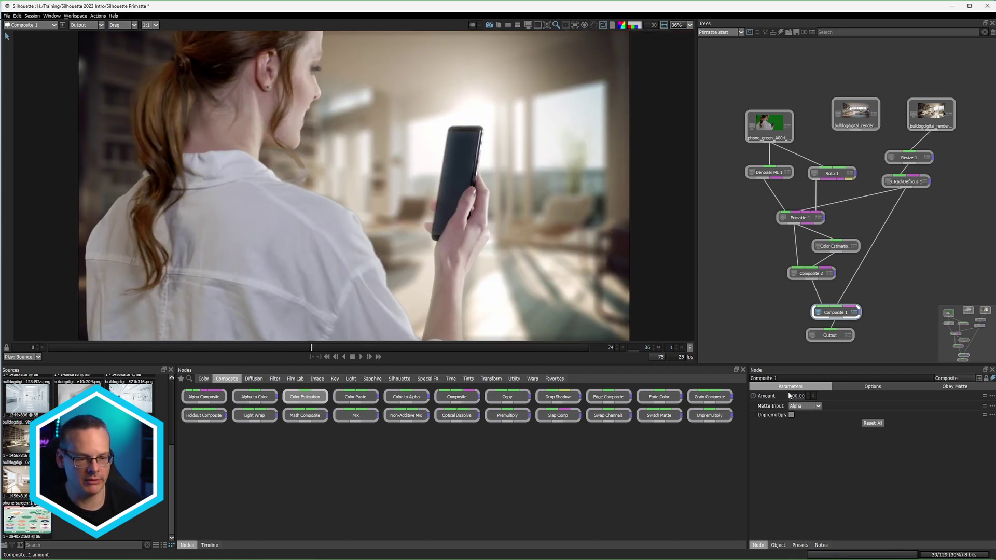
Open Primatte 1's Color Correct section and cool the foreground temperature to −6
{"action": "left_click", "coordinate": [828, 268]}
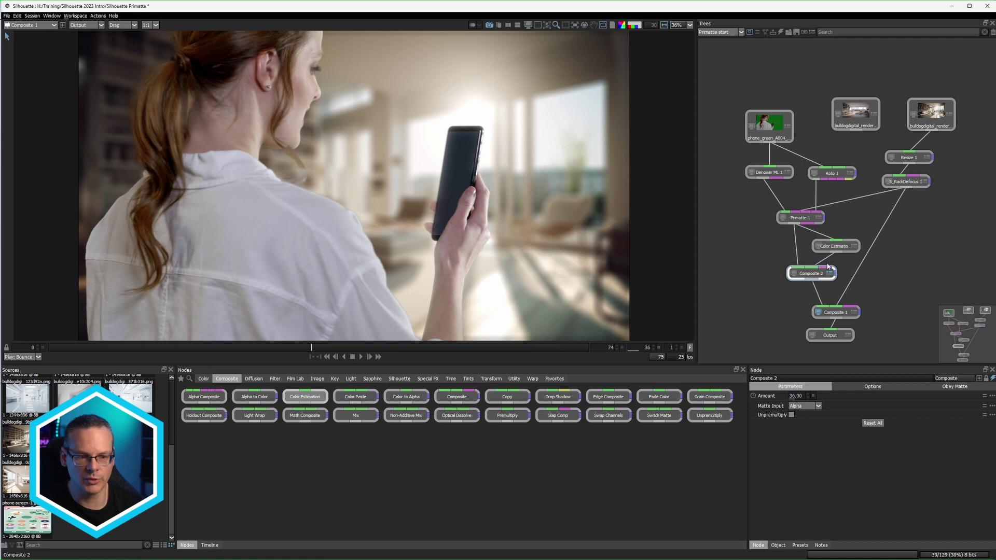
{"action": "left_click", "coordinate": [817, 219]}
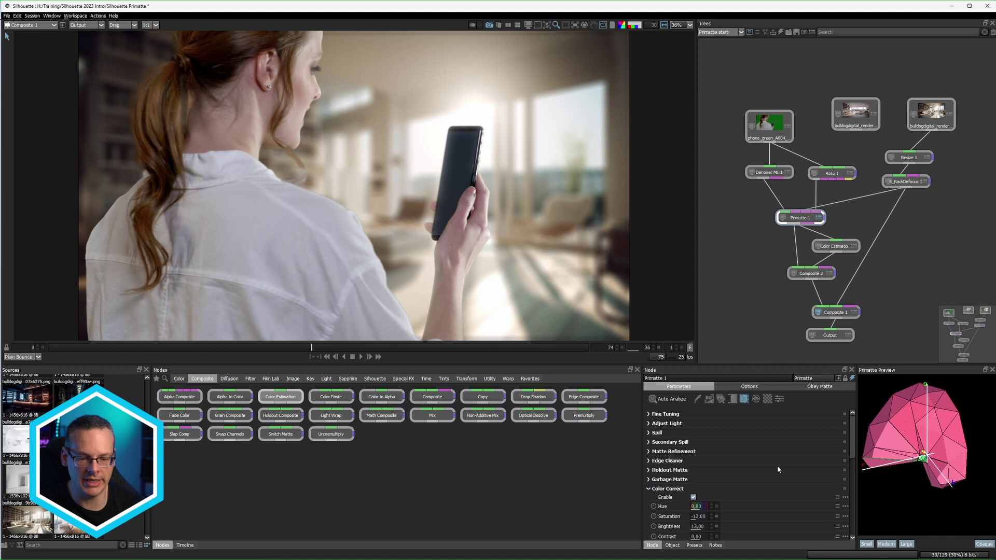
{"action": "left_click", "coordinate": [650, 490]}
{"action": "scroll", "coordinate": [850, 472], "scroll_direction": "down", "scroll_amount": 1}
{"action": "scroll", "coordinate": [827, 452], "scroll_direction": "up", "scroll_amount": 1}
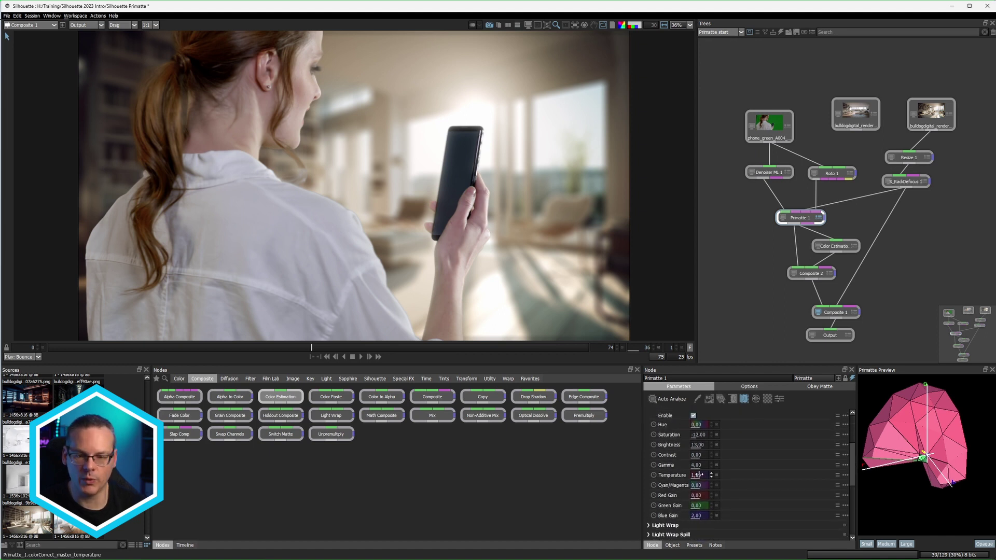
{"action": "mouse_move", "coordinate": [695, 475]}
{"action": "left_mouse_down"}
{"action": "mouse_move", "coordinate": [707, 464]}
{"action": "mouse_move", "coordinate": [693, 436]}
{"action": "left_mouse_up"}
Move the green-screen source, Denoiser ML and Roto 1 up, and shift RackDefocus
{"action": "left_click_drag", "start_coordinate": [769, 125], "coordinate": [770, 108]}
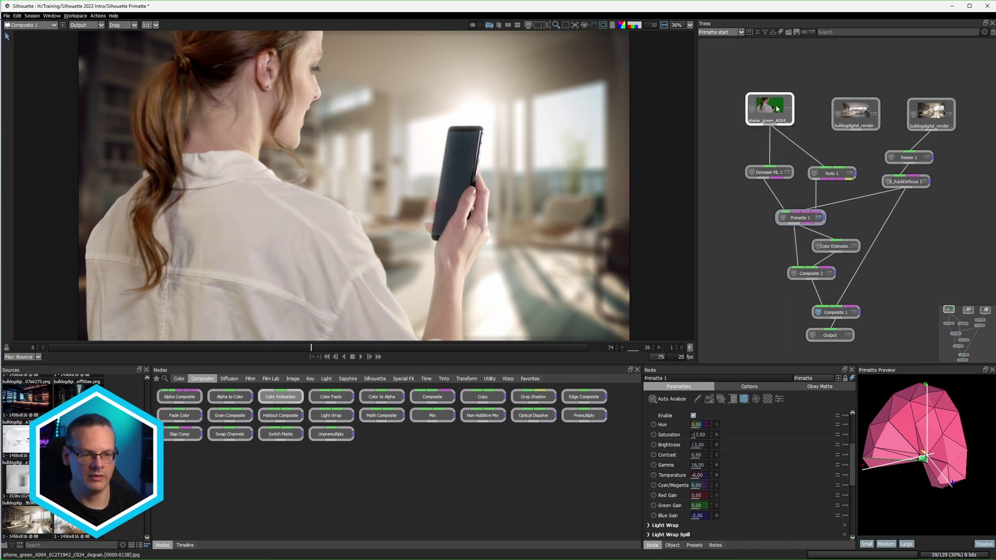
{"action": "left_click_drag", "start_coordinate": [774, 177], "coordinate": [773, 161]}
{"action": "left_click_drag", "start_coordinate": [832, 173], "coordinate": [833, 155]}
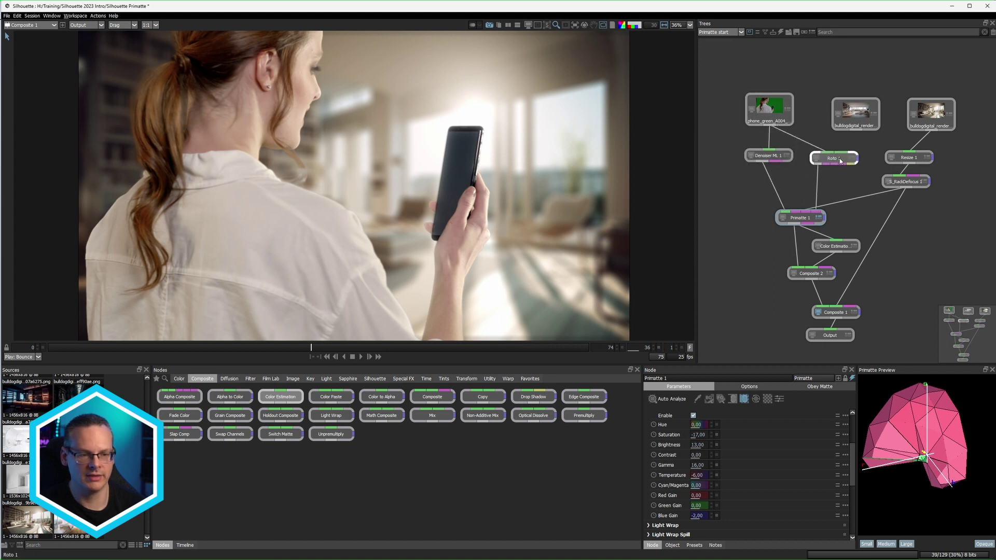
{"action": "left_click_drag", "start_coordinate": [905, 182], "coordinate": [937, 185]}
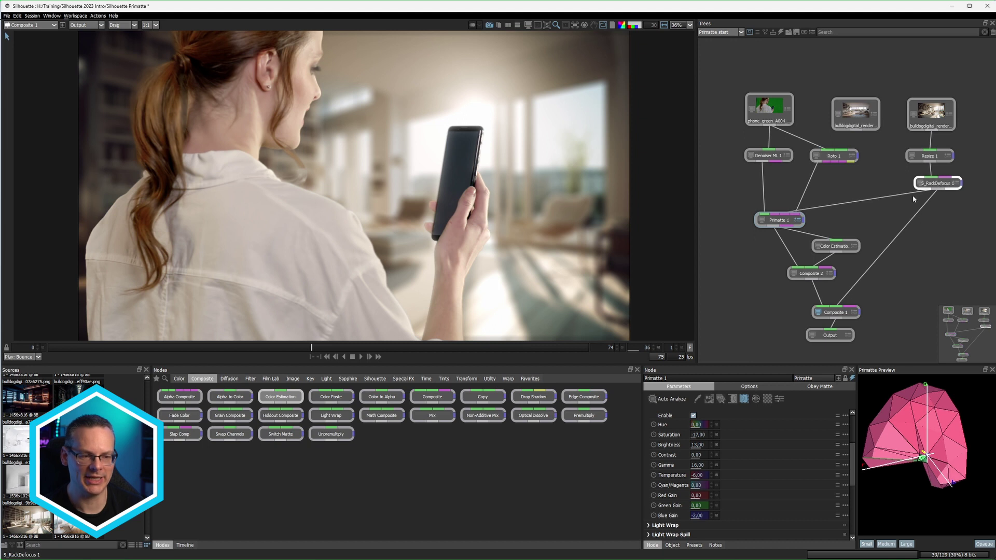
Select Denoiser ML 1 and show the User Interface preferences
{"action": "left_click", "coordinate": [790, 158]}
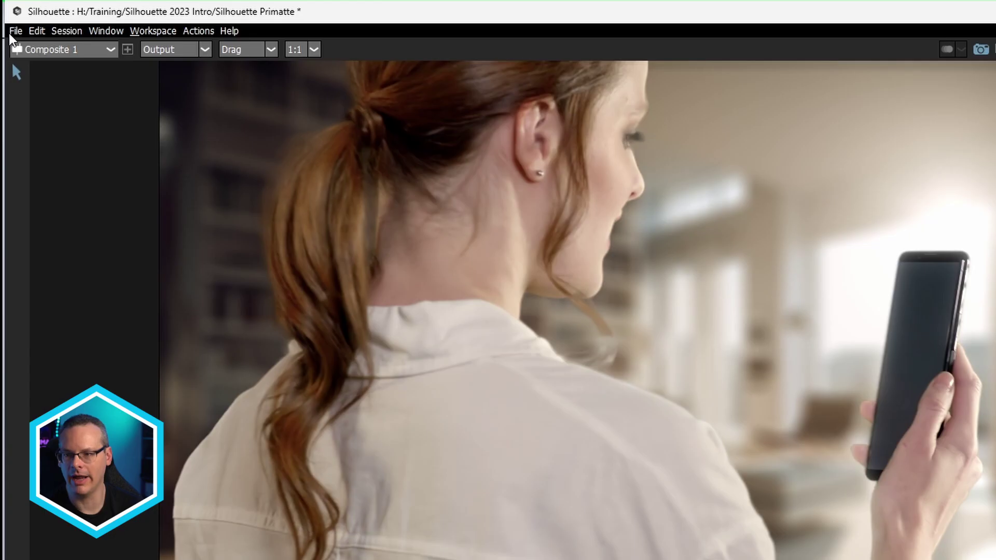
{"action": "left_click", "coordinate": [11, 32]}
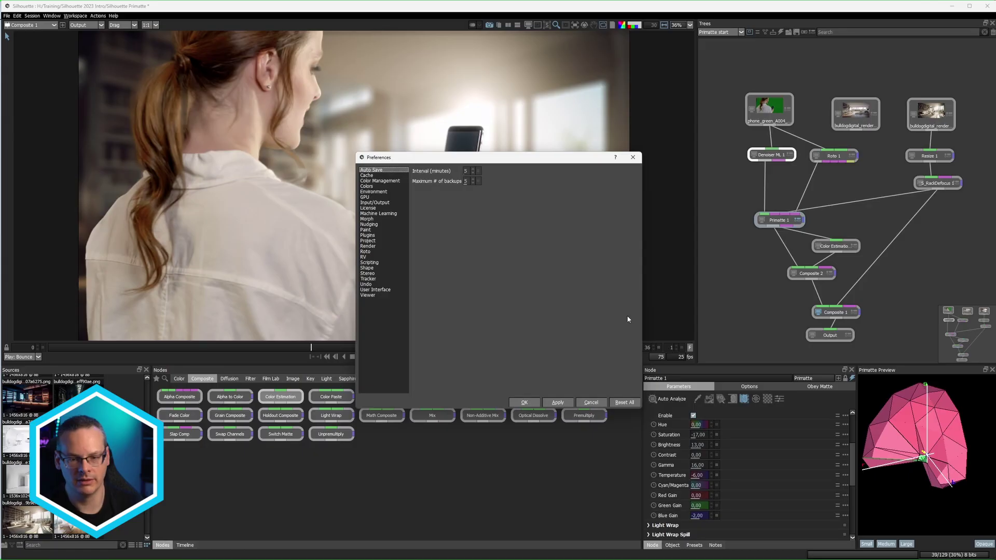
{"action": "left_click", "coordinate": [375, 289]}
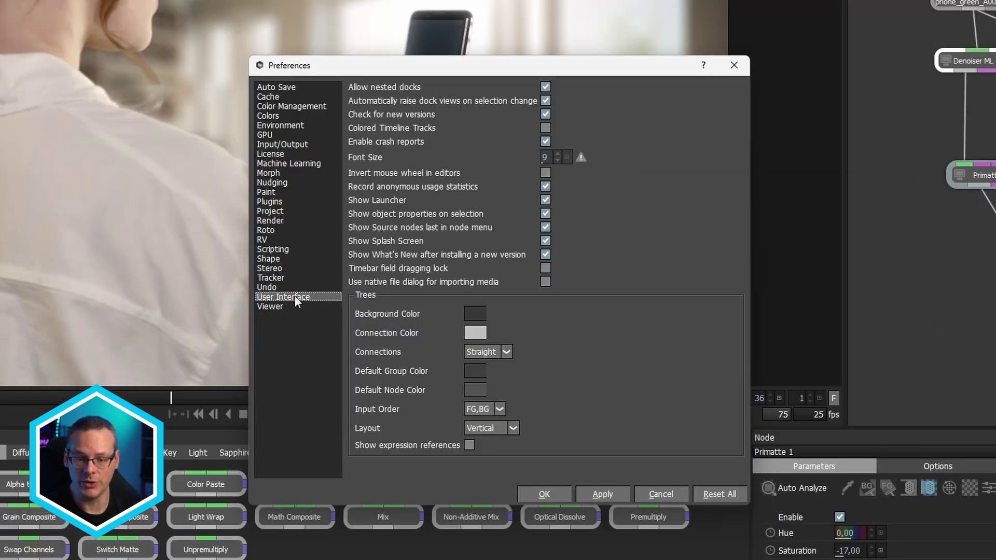
Try curved tree connections, revert to straight lines, and close preferences
{"action": "left_click", "coordinate": [477, 351]}
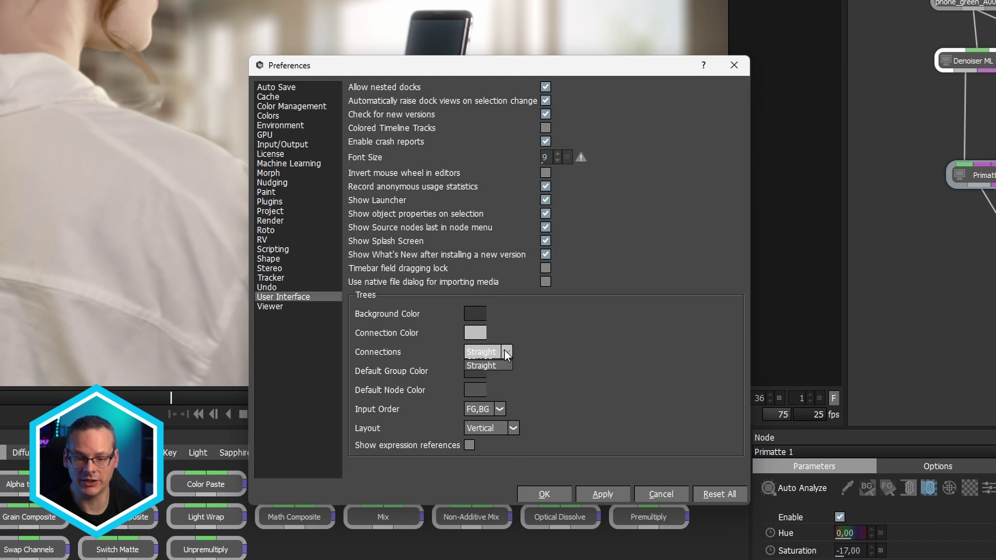
{"action": "left_click", "coordinate": [499, 370]}
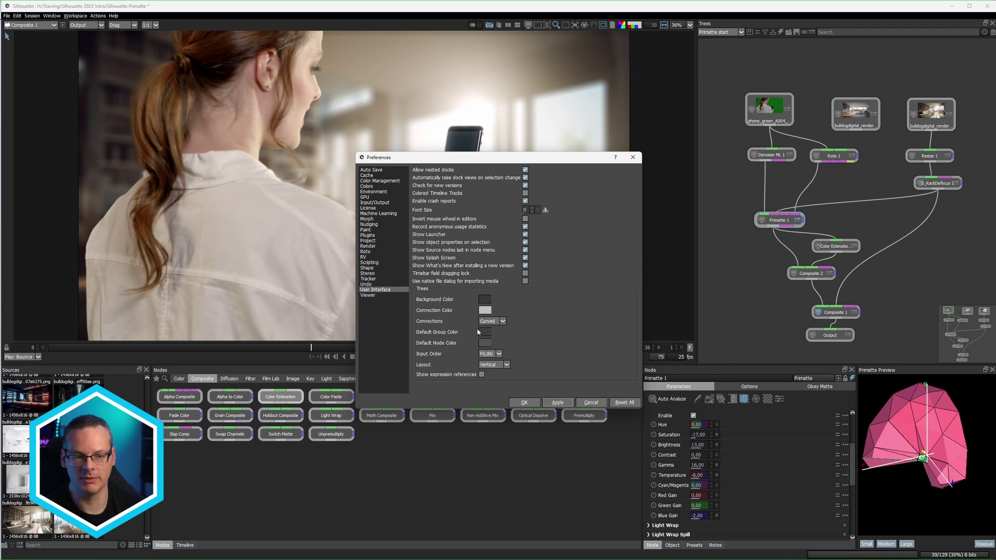
{"action": "left_click", "coordinate": [489, 321]}
{"action": "left_click", "coordinate": [499, 335]}
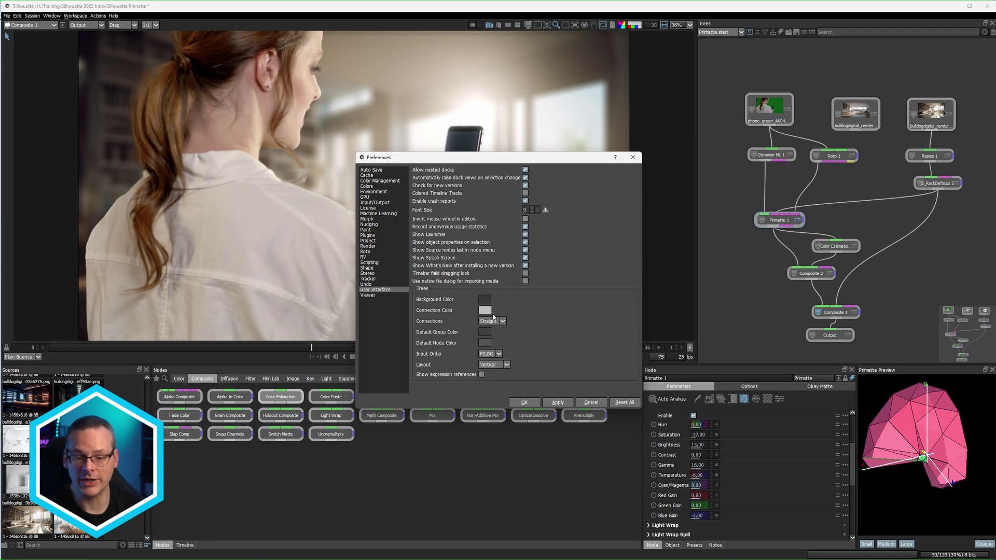
{"action": "left_click", "coordinate": [524, 402]}
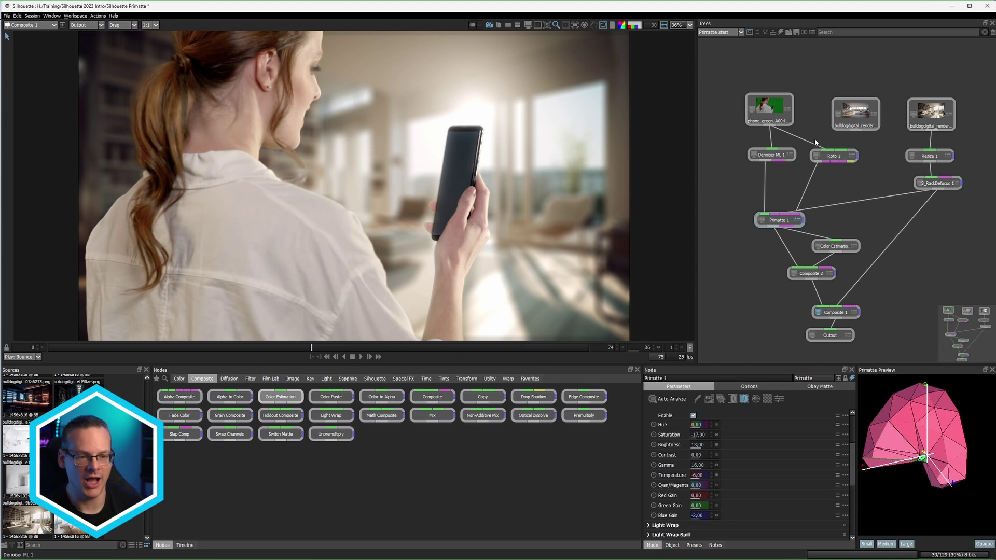
Lower Denoiser ML 1 and Roto 1, and feed Roto 1 through a right-angled junction dot
{"action": "left_click", "coordinate": [775, 114]}
{"action": "left_click_drag", "start_coordinate": [771, 155], "coordinate": [772, 169]}
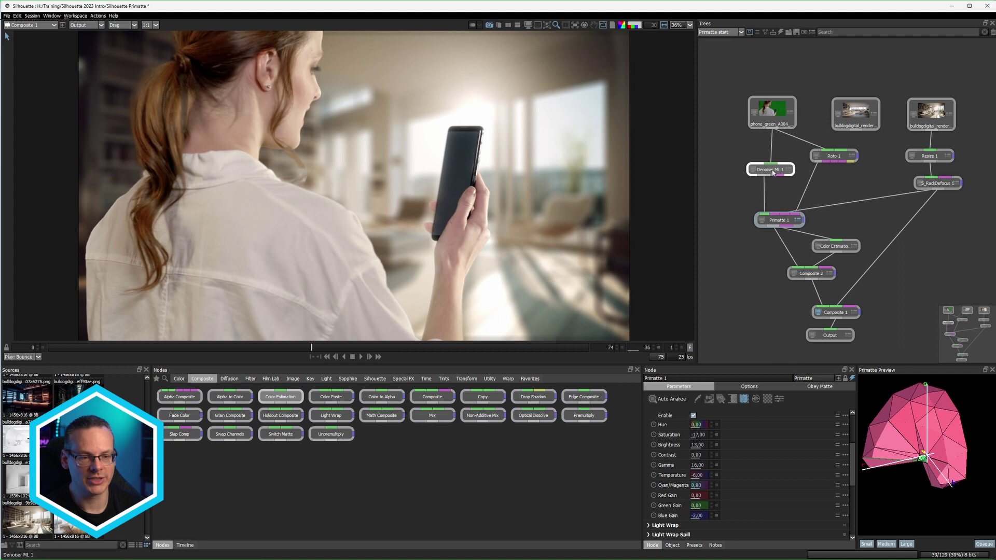
{"action": "left_click_drag", "start_coordinate": [833, 155], "coordinate": [832, 172]}
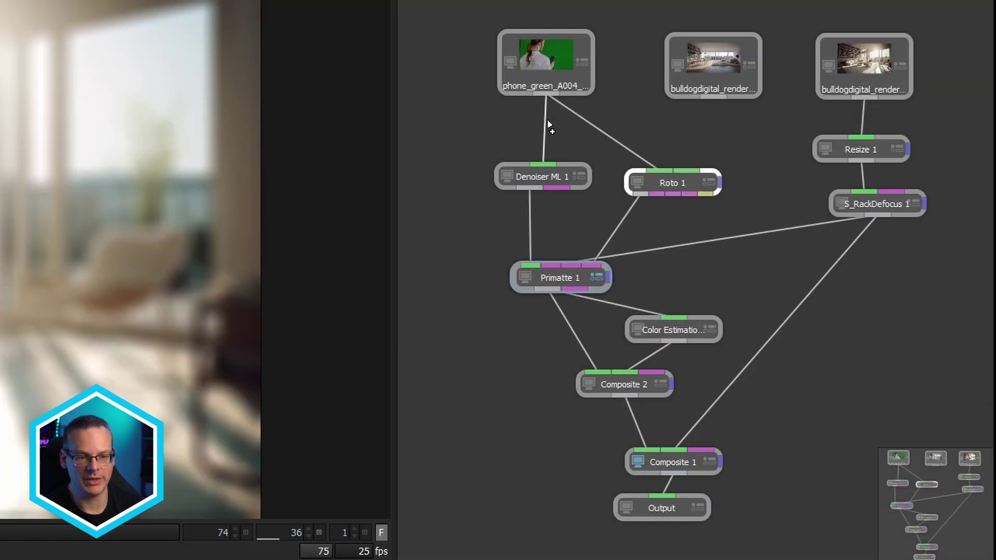
{"action": "left_click", "coordinate": [546, 123]}
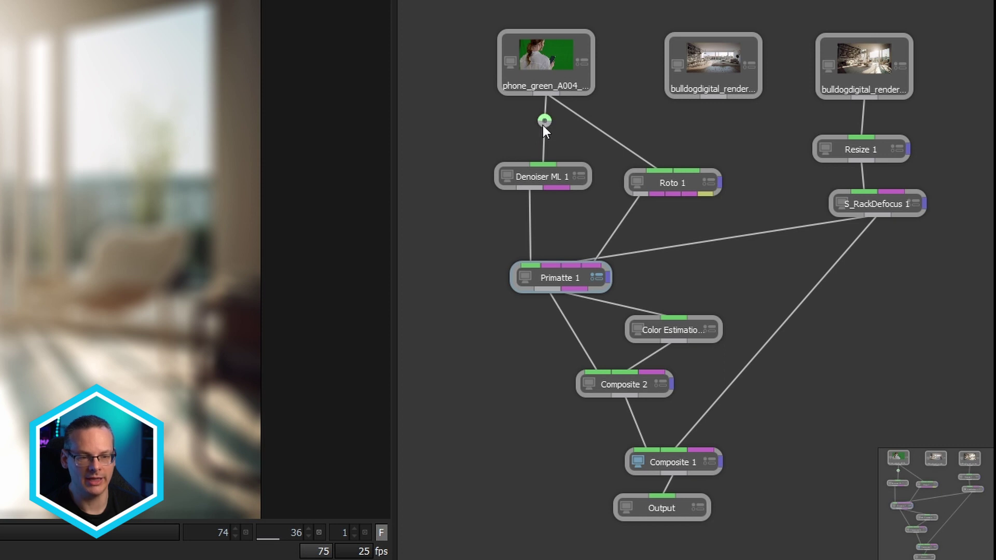
{"action": "left_click_drag", "start_coordinate": [543, 124], "coordinate": [663, 170]}
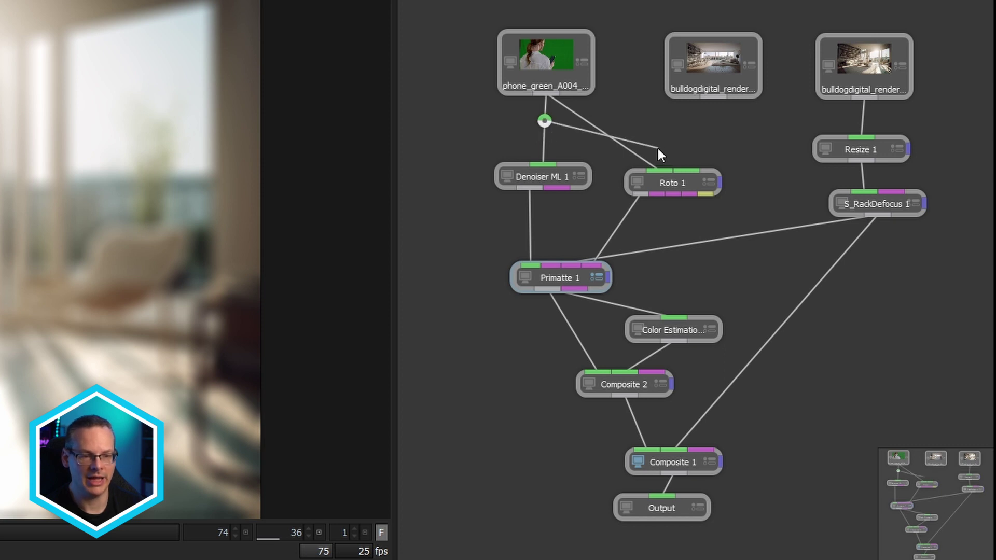
{"action": "left_click", "coordinate": [544, 123]}
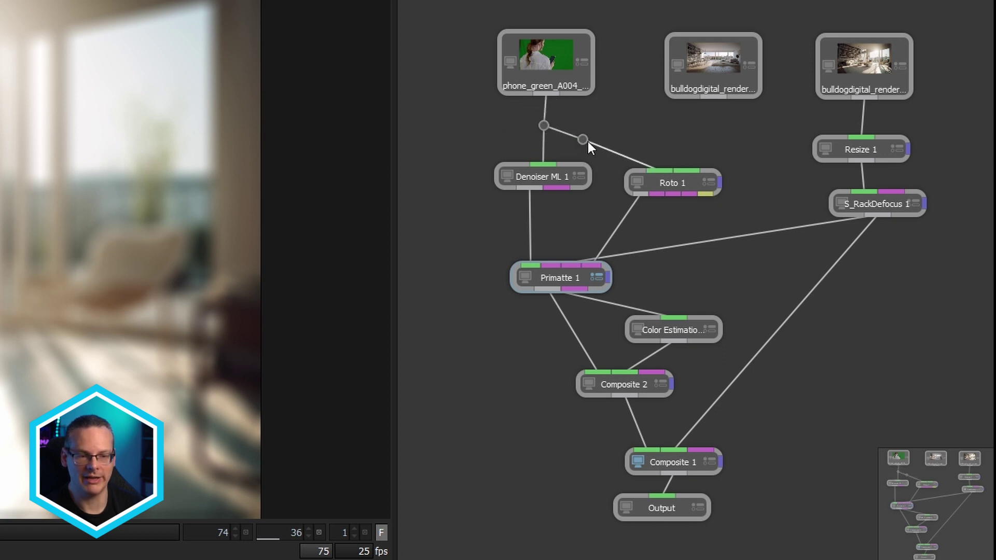
{"action": "left_click_drag", "start_coordinate": [585, 142], "coordinate": [661, 126]}
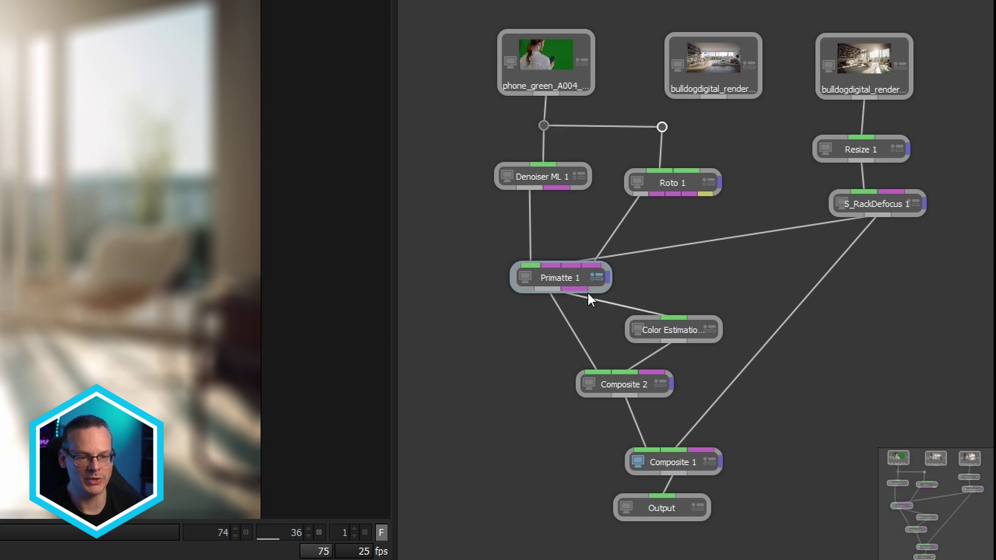
Route the S_RackDefocus 1 background wire down and into Primatte 1 through squared-off dots
{"action": "left_click_drag", "start_coordinate": [870, 203], "coordinate": [880, 205]}
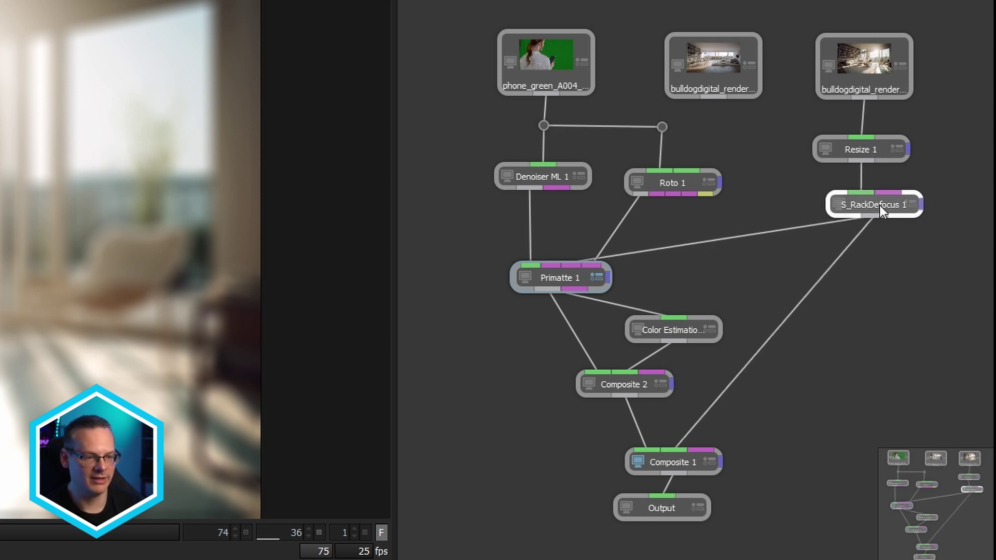
{"action": "left_click", "coordinate": [862, 232]}
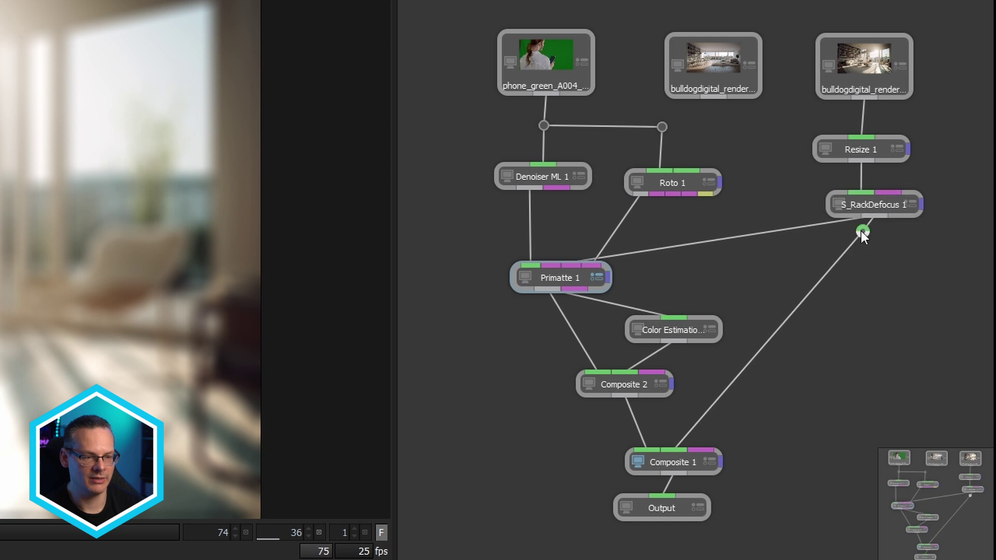
{"action": "mouse_move", "coordinate": [861, 230]}
{"action": "left_mouse_down"}
{"action": "mouse_move", "coordinate": [874, 282]}
{"action": "mouse_move", "coordinate": [873, 251]}
{"action": "left_mouse_up"}
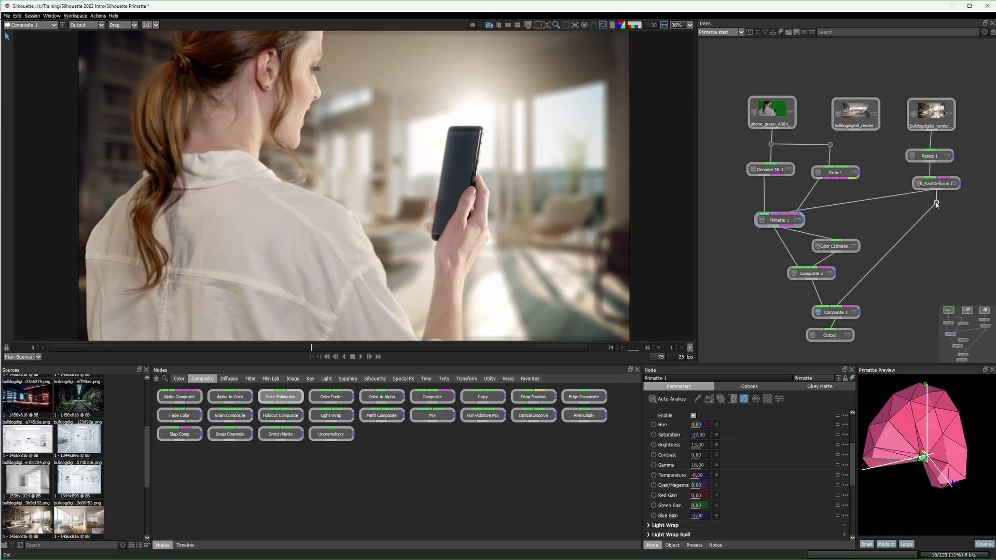
{"action": "left_click_drag", "start_coordinate": [936, 203], "coordinate": [775, 214]}
{"action": "left_click", "coordinate": [775, 203]}
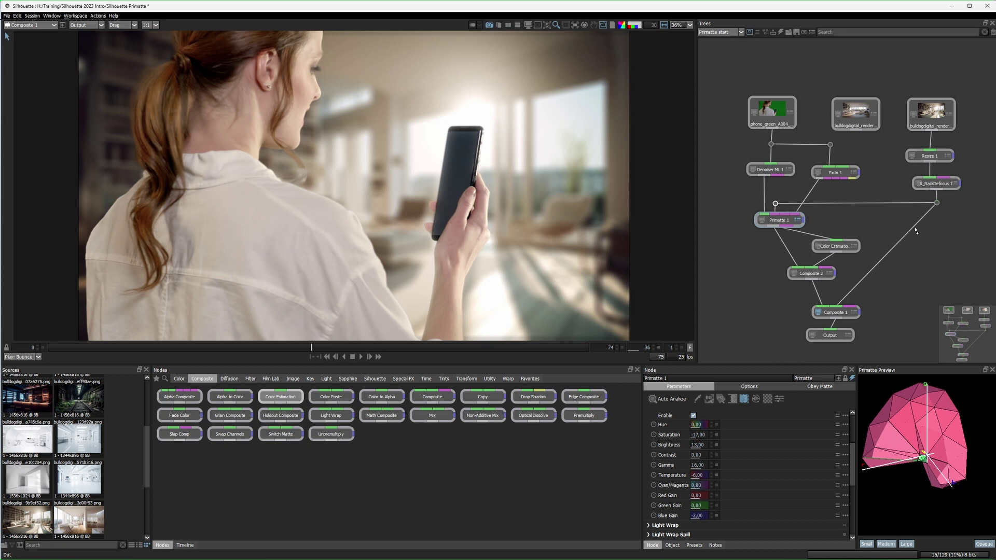
{"action": "left_click", "coordinate": [774, 243]}
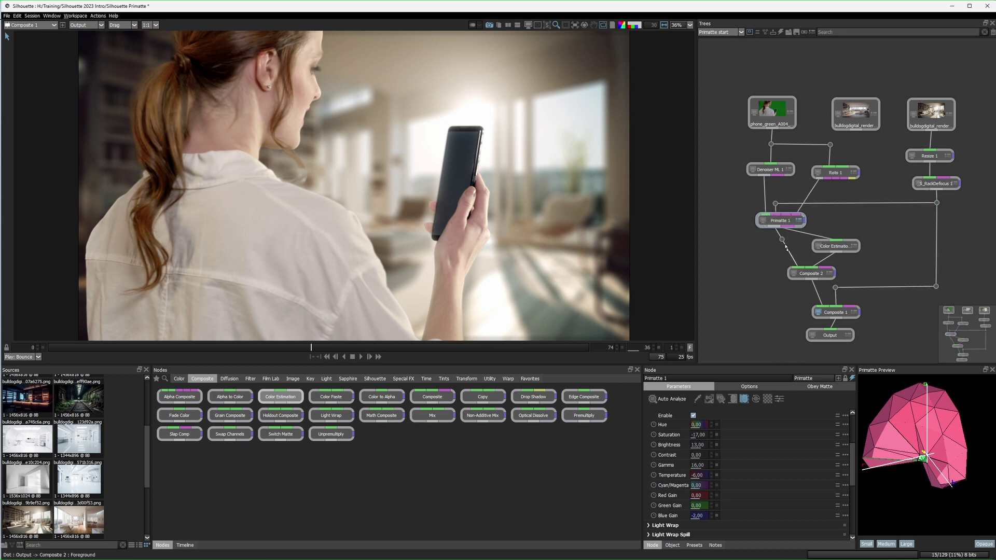
Reposition Composite 1 and Composite 2 lower, tidy their wire dots, and select Output
{"action": "left_click", "coordinate": [811, 273]}
{"action": "left_click", "coordinate": [831, 314]}
{"action": "left_click_drag", "start_coordinate": [767, 232], "coordinate": [964, 334]}
{"action": "left_click_drag", "start_coordinate": [832, 312], "coordinate": [826, 329]}
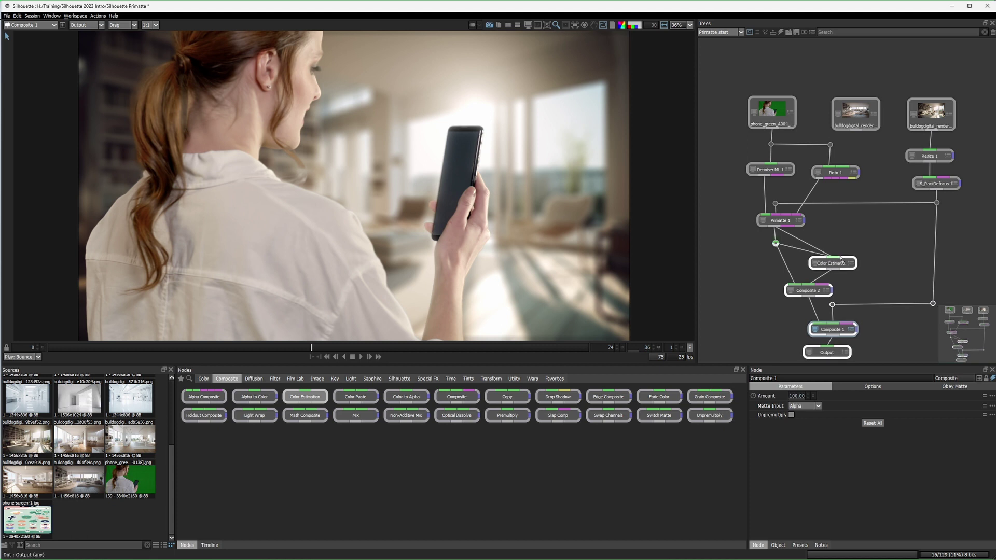
{"action": "mouse_move", "coordinate": [812, 292]}
{"action": "left_mouse_down"}
{"action": "mouse_move", "coordinate": [791, 295]}
{"action": "mouse_move", "coordinate": [829, 340]}
{"action": "mouse_move", "coordinate": [828, 299]}
{"action": "left_mouse_up"}
{"action": "left_click", "coordinate": [831, 343]}
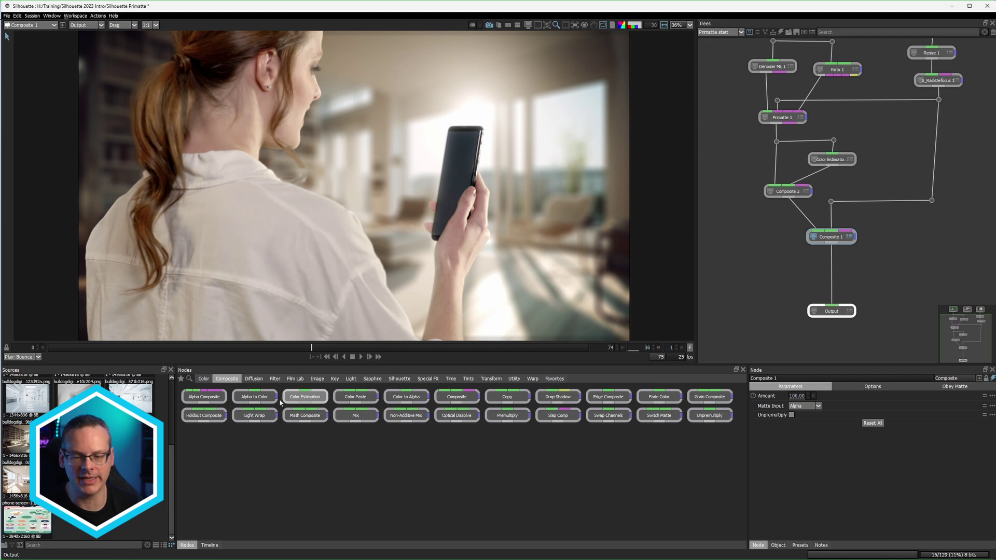
Show the Light category nodes, such as Glow, Lens Flare and Rays, in the node library
{"action": "left_click", "coordinate": [351, 379]}
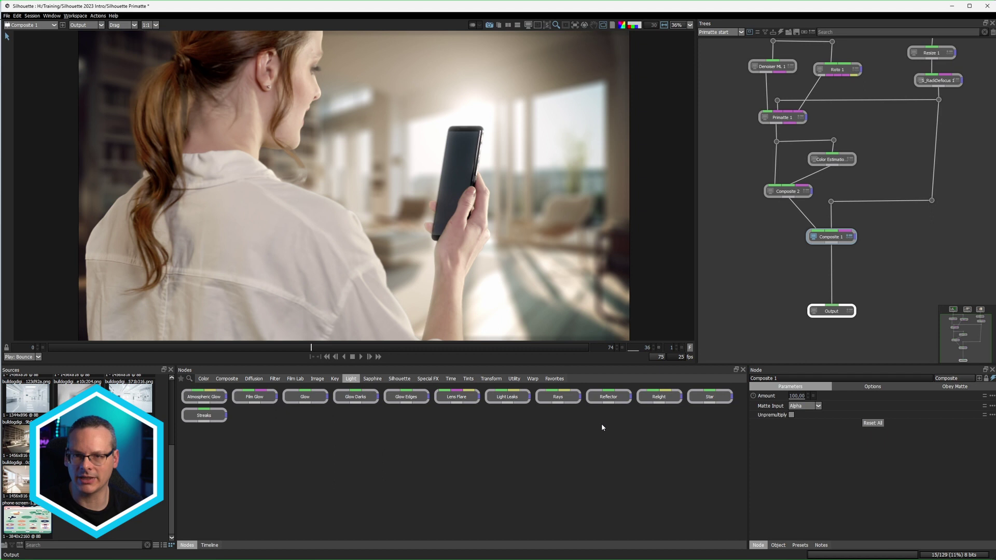
Insert a Rays node between Composite 1 and Output, with its source on the phone top
{"action": "left_click", "coordinate": [558, 396]}
{"action": "left_click_drag", "start_coordinate": [829, 339], "coordinate": [838, 263]}
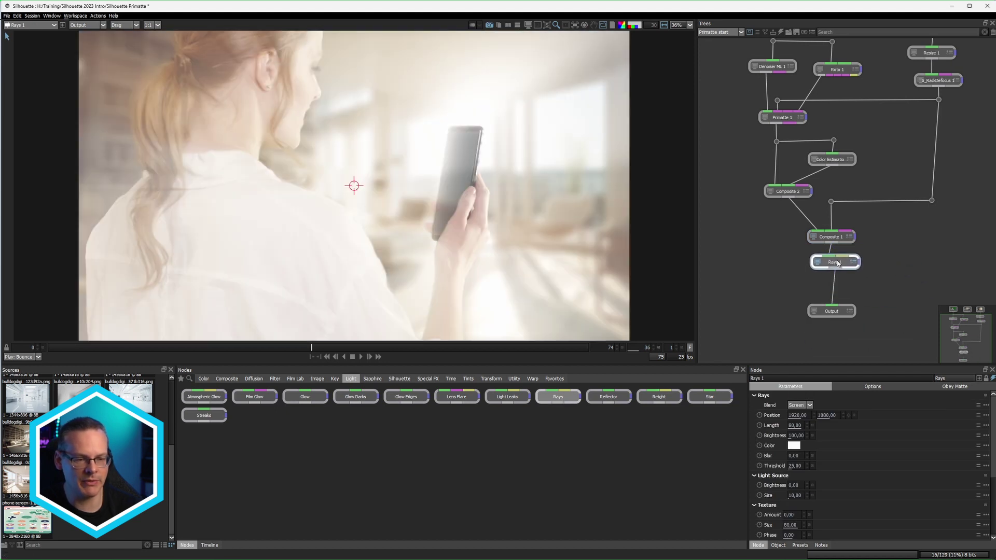
{"action": "left_click_drag", "start_coordinate": [354, 185], "coordinate": [300, 205]}
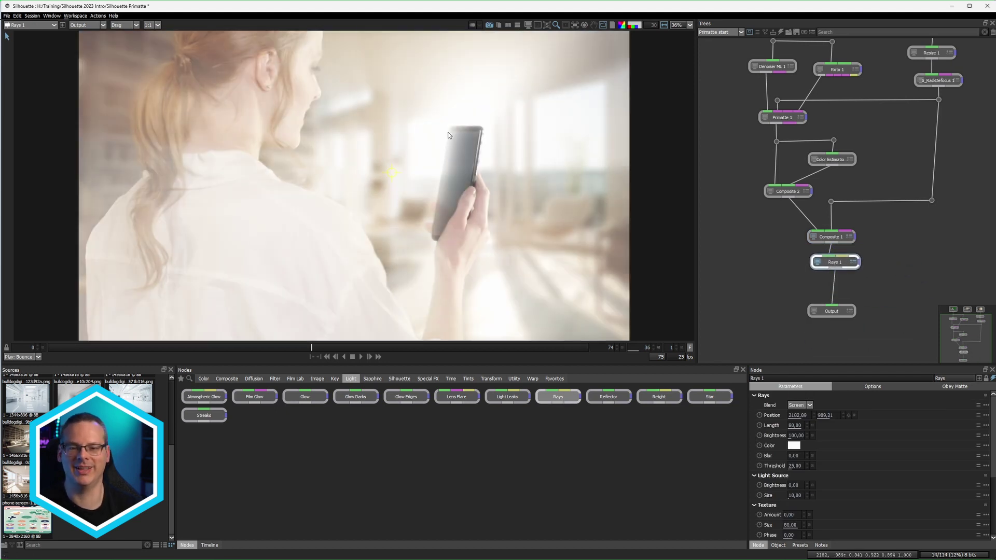
{"action": "left_click", "coordinate": [464, 137]}
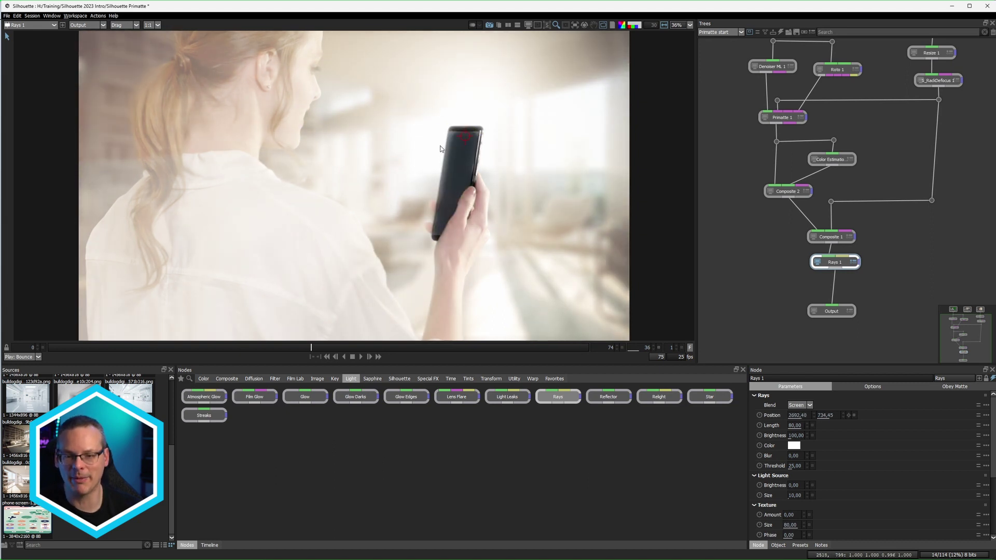
{"action": "left_click_drag", "start_coordinate": [465, 138], "coordinate": [466, 140]}
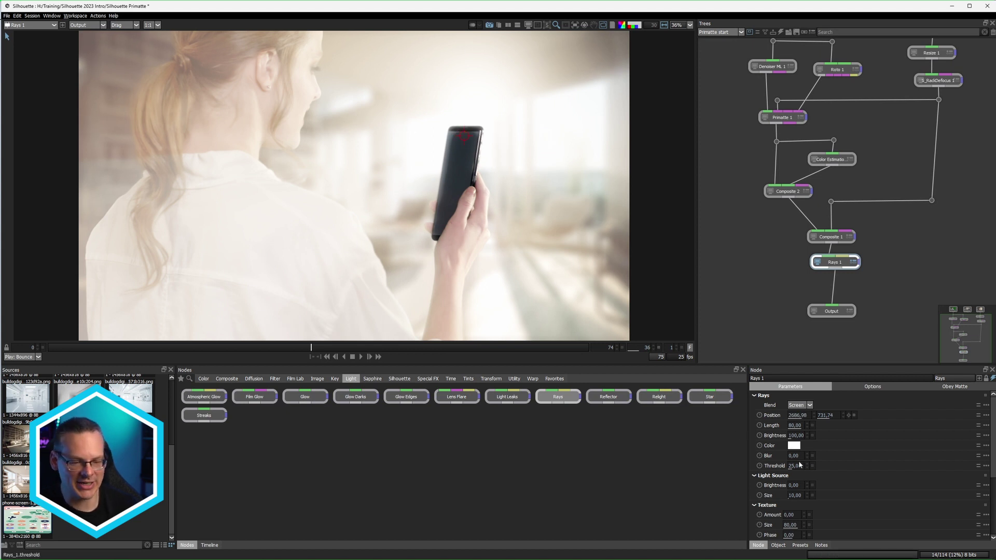
Set the rays to Brightness 28 and Texture Amount 32, then disable them to compare
{"action": "left_click_drag", "start_coordinate": [795, 435], "coordinate": [738, 437]}
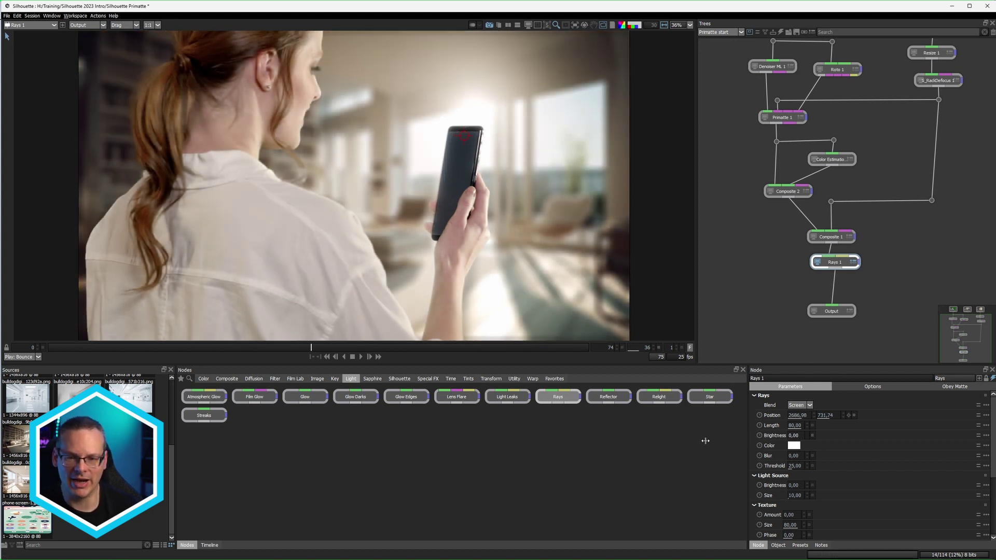
{"action": "left_click_drag", "start_coordinate": [752, 438], "coordinate": [758, 437]}
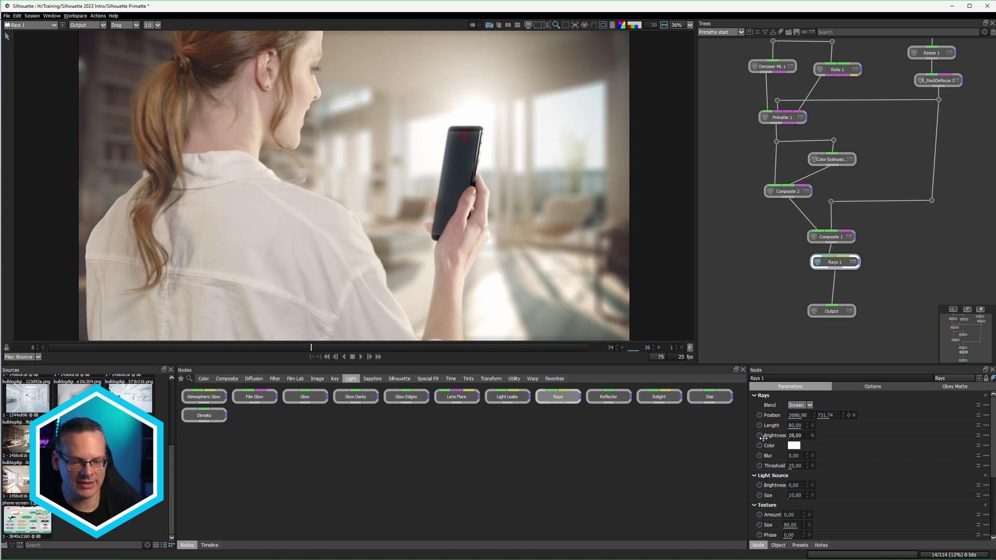
{"action": "left_click_drag", "start_coordinate": [760, 440], "coordinate": [758, 441]}
{"action": "scroll", "coordinate": [856, 460], "scroll_direction": "down", "scroll_amount": 3}
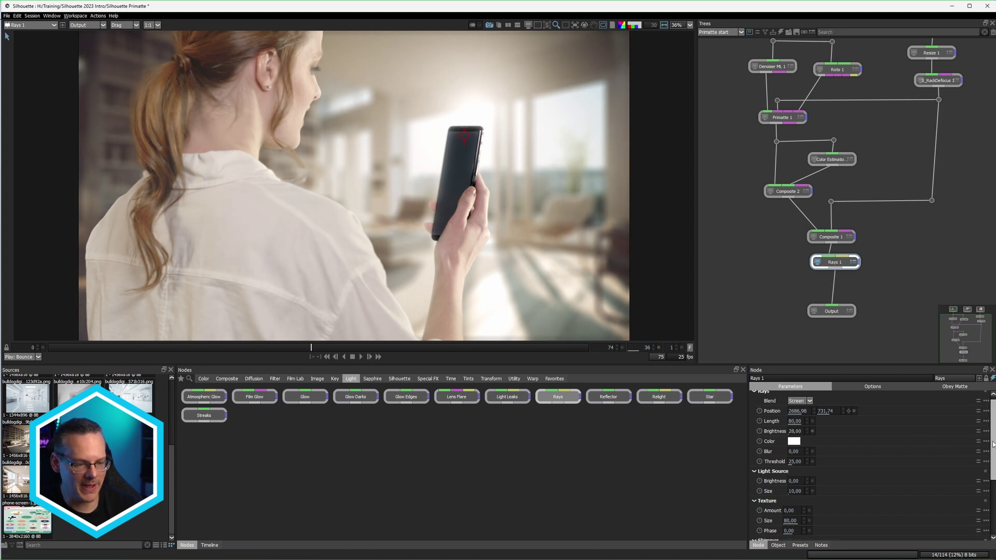
{"action": "scroll", "coordinate": [797, 461], "scroll_direction": "down", "scroll_amount": 2}
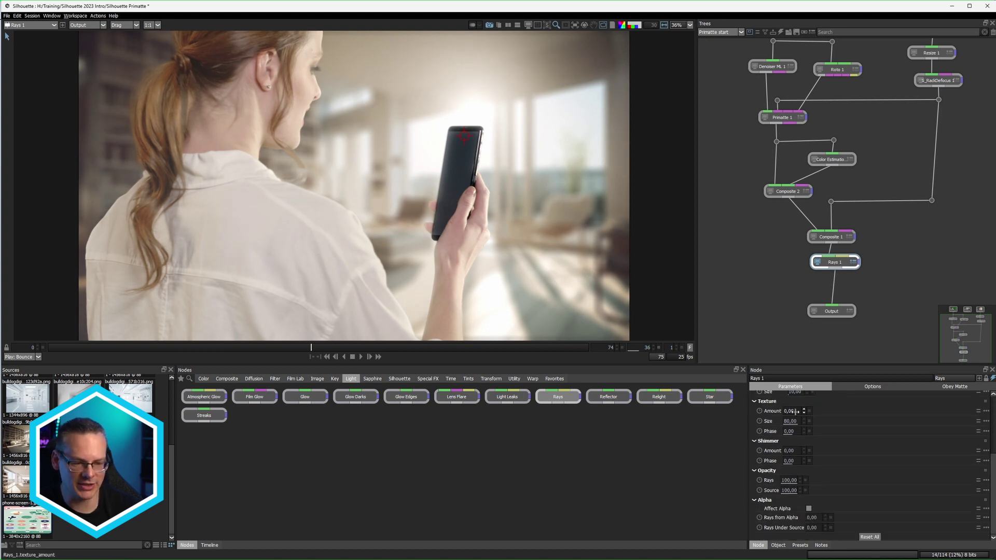
{"action": "left_click_drag", "start_coordinate": [794, 411], "coordinate": [808, 414]}
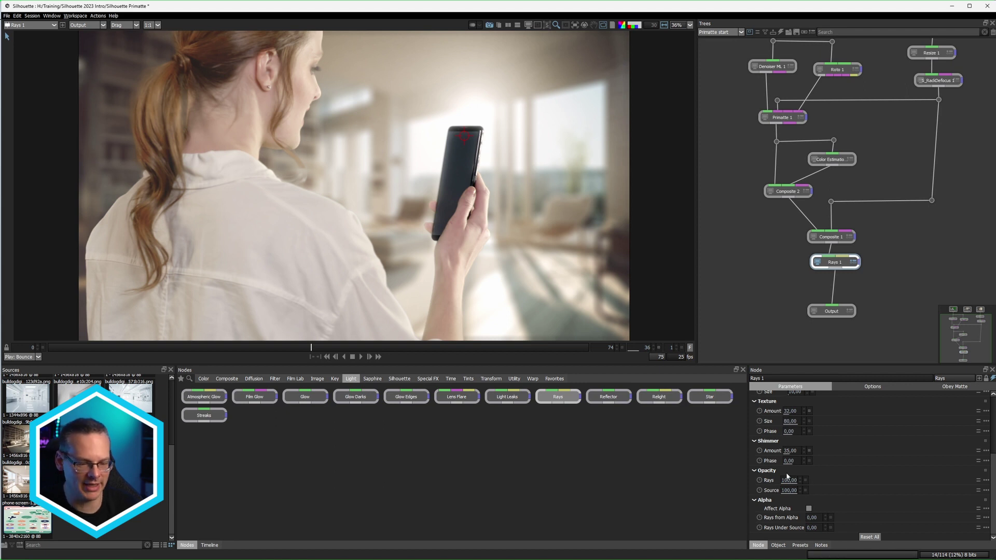
{"action": "left_click", "coordinate": [840, 263]}
Compare the rays on and off, and move their source higher above the phone
{"action": "key", "text": "e"}
{"action": "key", "text": "e"}
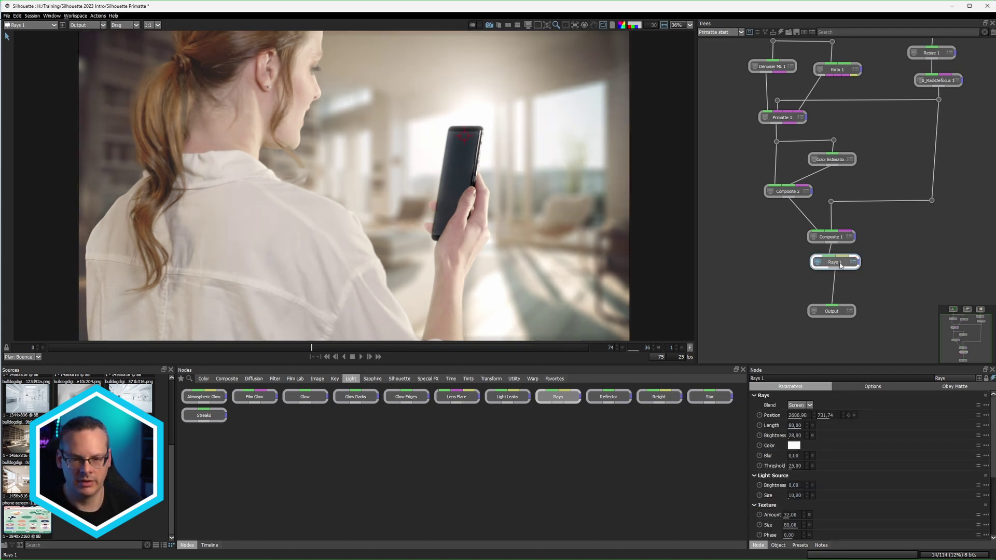
{"action": "key", "text": "e"}
{"action": "key", "text": "e"}
{"action": "key", "text": "e"}
{"action": "key", "text": "e"}
{"action": "key", "text": "e"}
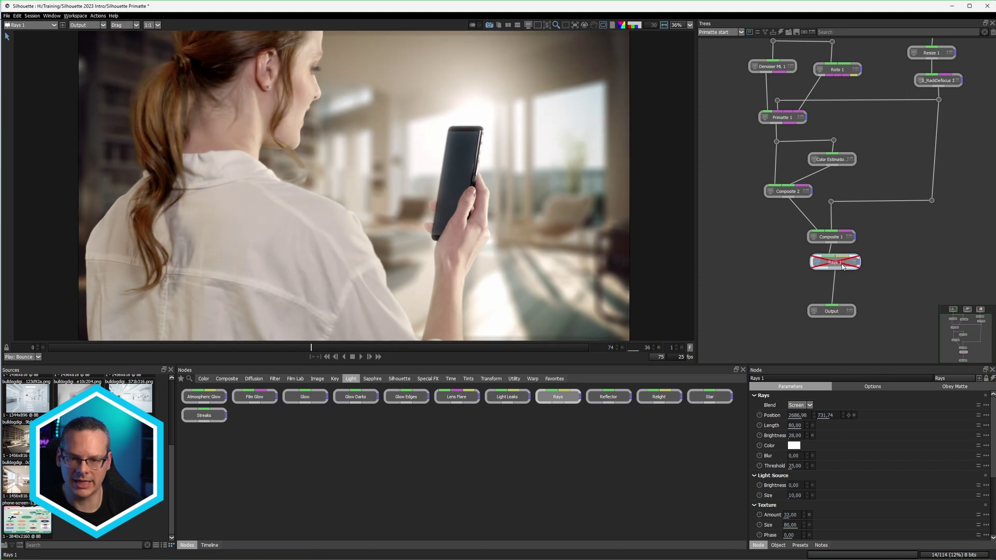
{"action": "key", "text": "e"}
{"action": "left_click_drag", "start_coordinate": [464, 136], "coordinate": [473, 118]}
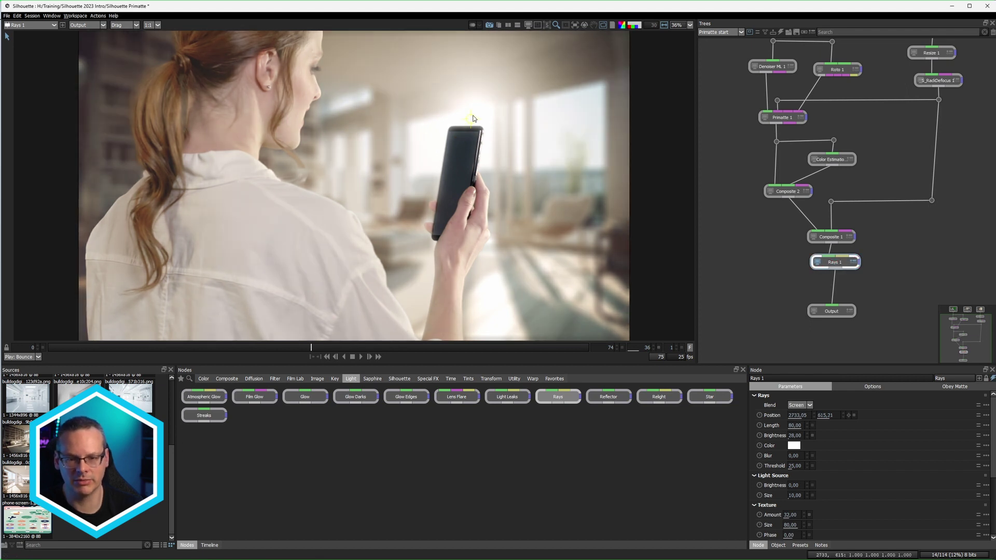
Set the rays Length to about 83 and lower Brightness slightly, to 16
{"action": "key", "text": "e"}
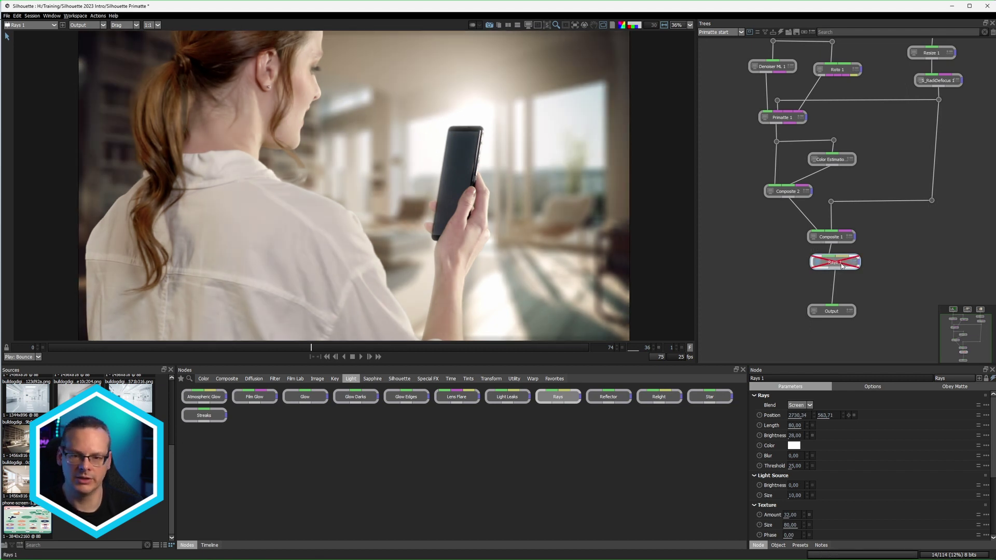
{"action": "key", "text": "e"}
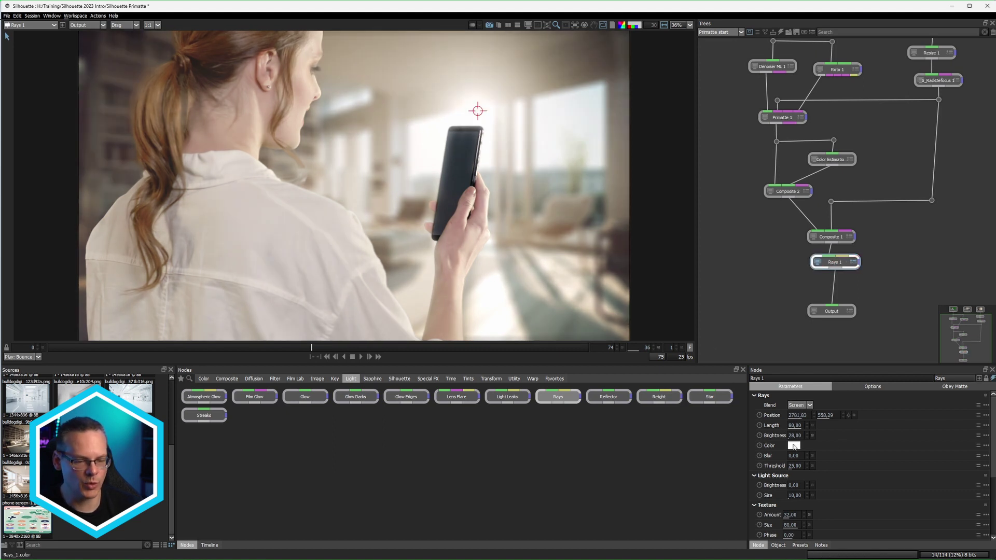
{"action": "left_click_drag", "start_coordinate": [794, 425], "coordinate": [755, 428]}
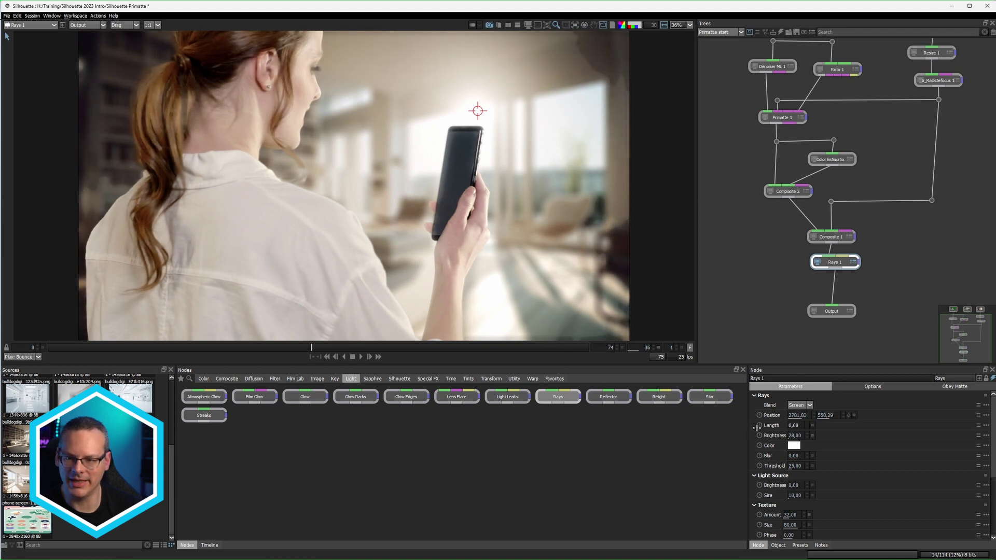
{"action": "left_click_drag", "start_coordinate": [758, 427], "coordinate": [793, 429]}
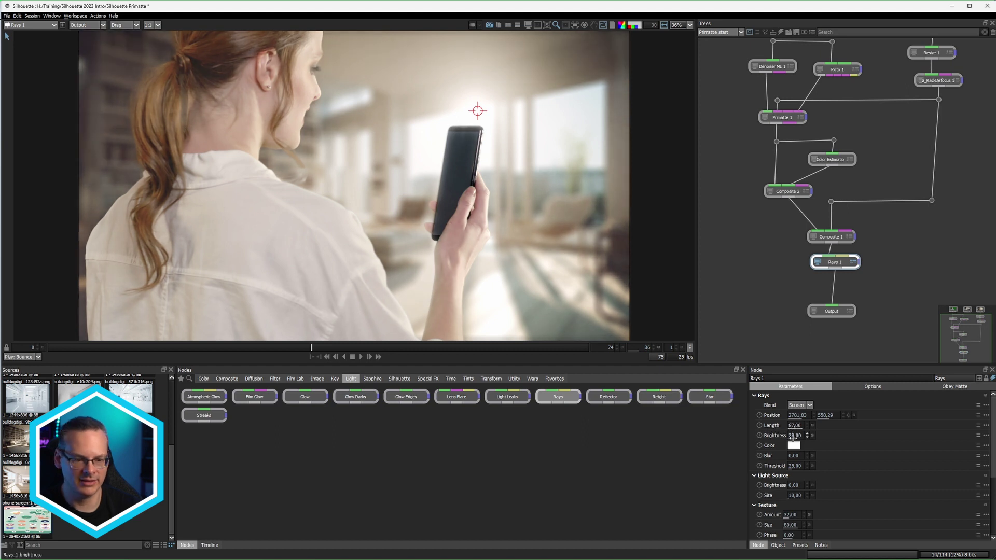
{"action": "left_click_drag", "start_coordinate": [797, 438], "coordinate": [789, 438]}
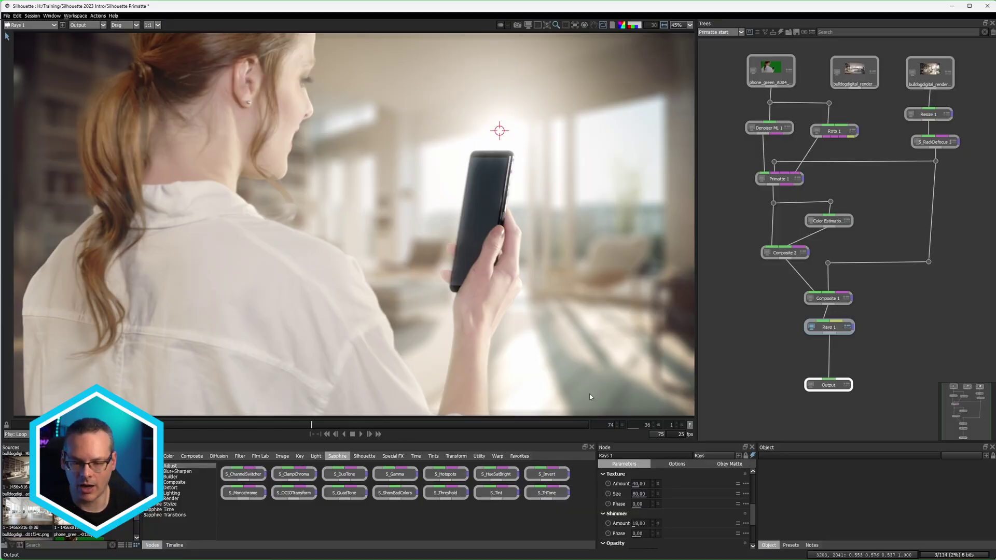
{"action": "type", "text": "ULTRA"}
Insert S_UltraGrain 1 after Rays 1 from the ULTRA search and change its Grain Seed
{"action": "key", "text": "Down"}
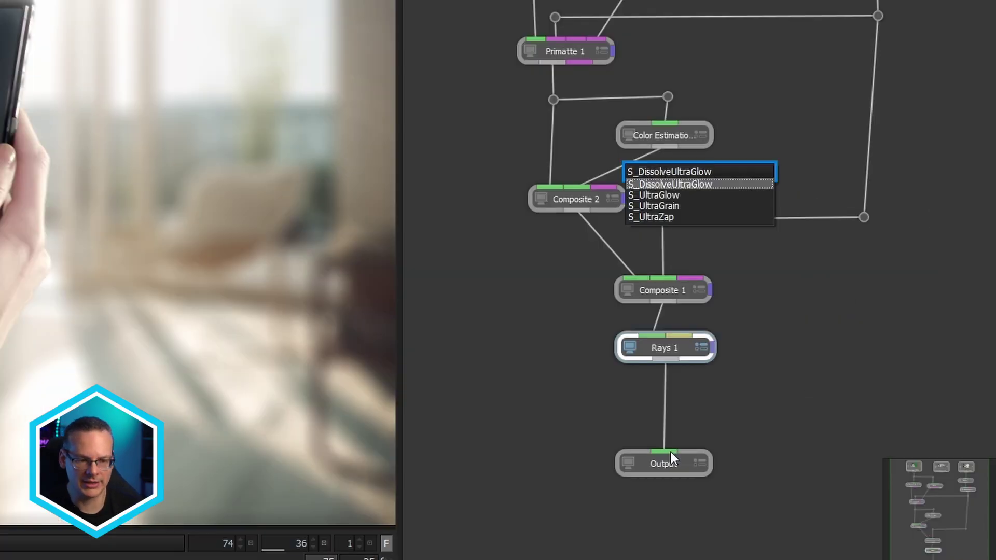
{"action": "key", "text": "Down"}
{"action": "key", "text": "Down"}
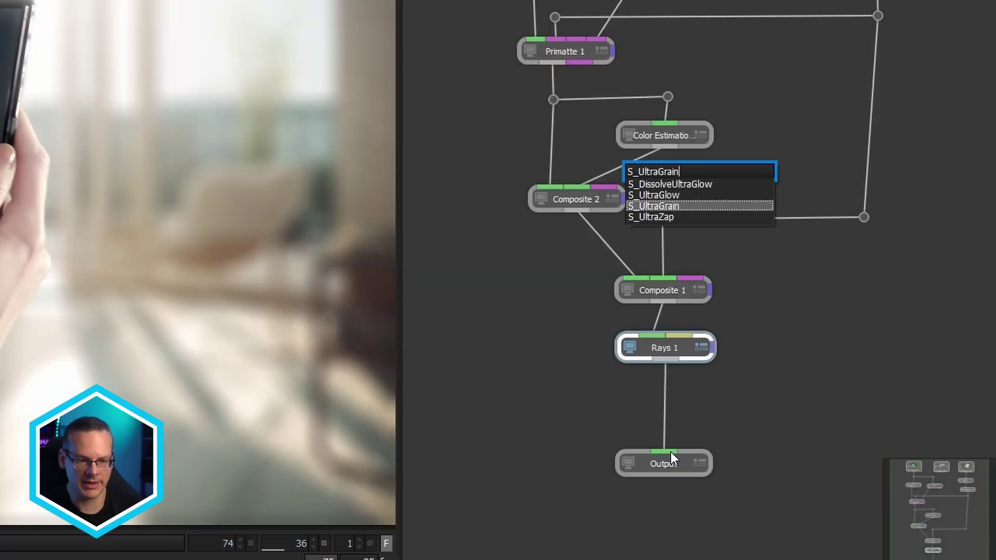
{"action": "key", "text": "Return"}
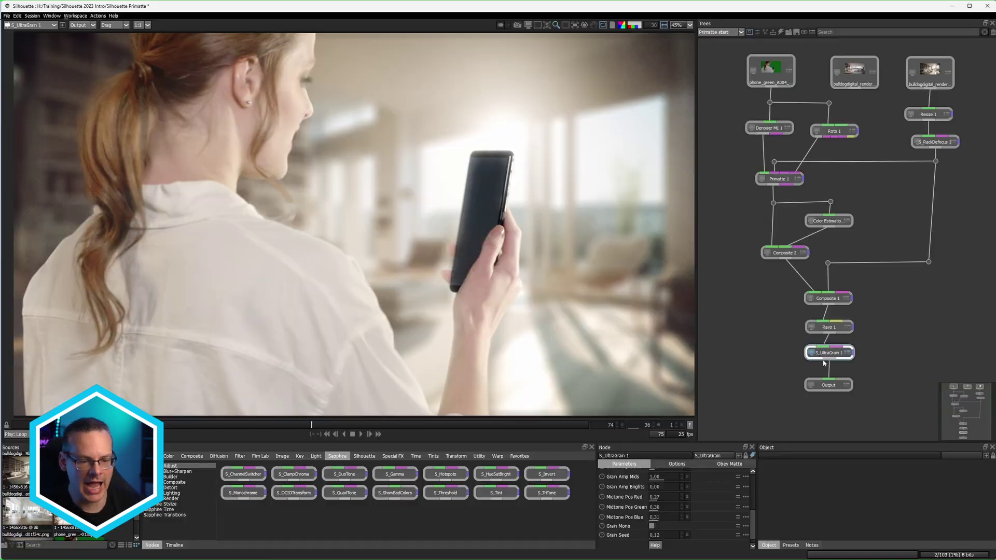
{"action": "left_click_drag", "start_coordinate": [752, 520], "coordinate": [758, 475]}
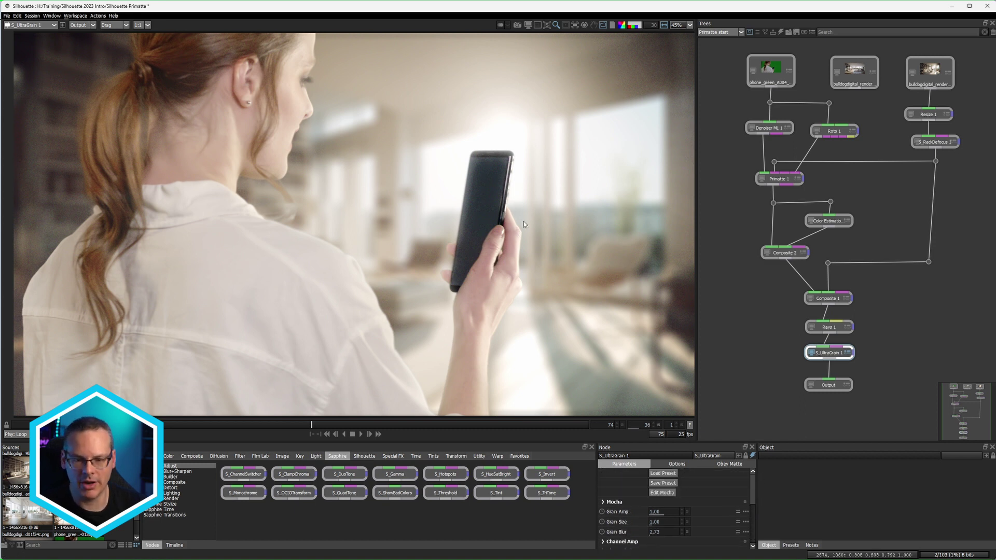
{"action": "scroll", "coordinate": [523, 221], "scroll_direction": "up", "scroll_amount": 3}
{"action": "scroll", "coordinate": [478, 208], "scroll_direction": "up", "scroll_amount": 2}
{"action": "scroll", "coordinate": [486, 226], "scroll_direction": "up", "scroll_amount": 2}
{"action": "scroll", "coordinate": [502, 258], "scroll_direction": "up", "scroll_amount": 2}
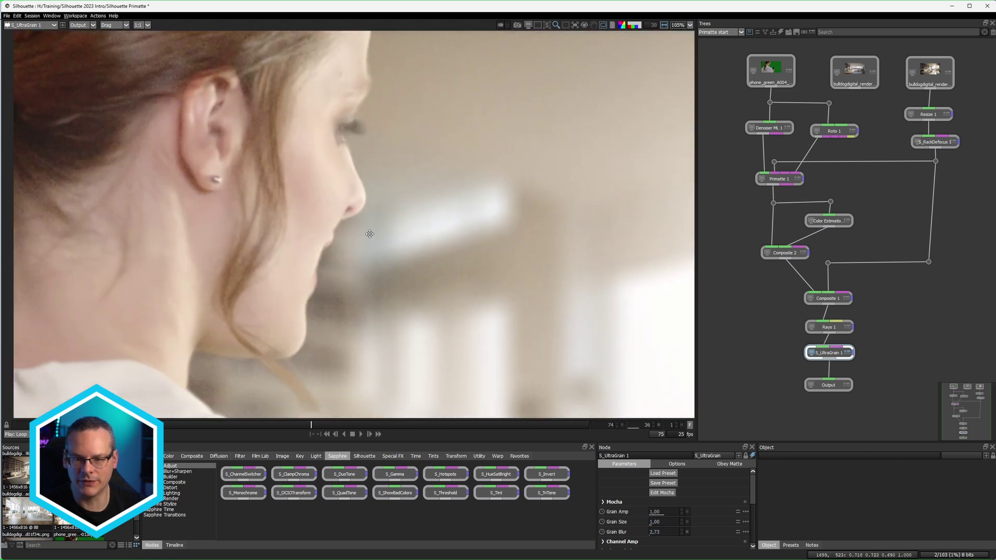
{"action": "left_click_drag", "start_coordinate": [370, 233], "coordinate": [310, 166]}
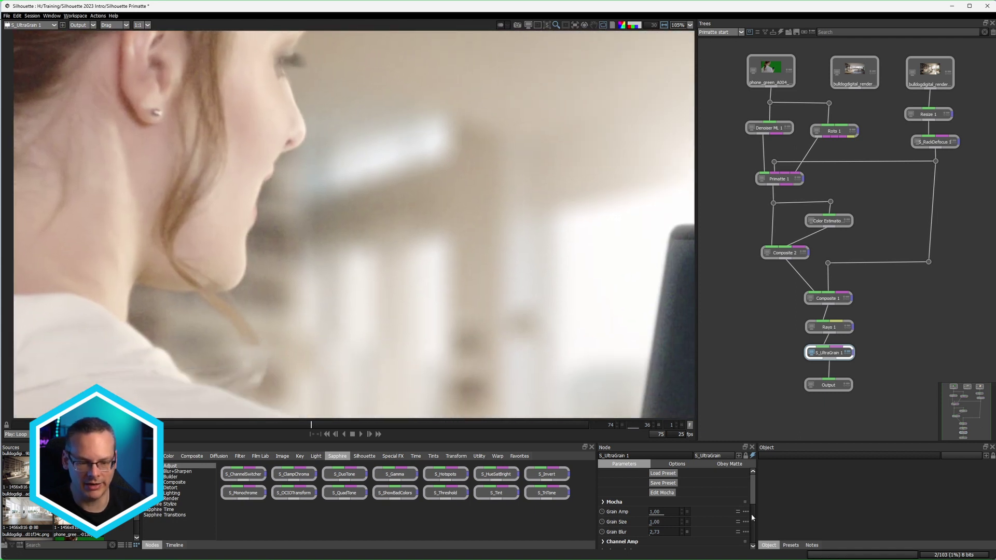
{"action": "scroll", "coordinate": [753, 515], "scroll_direction": "down", "scroll_amount": 3}
{"action": "scroll", "coordinate": [752, 515], "scroll_direction": "down", "scroll_amount": 3}
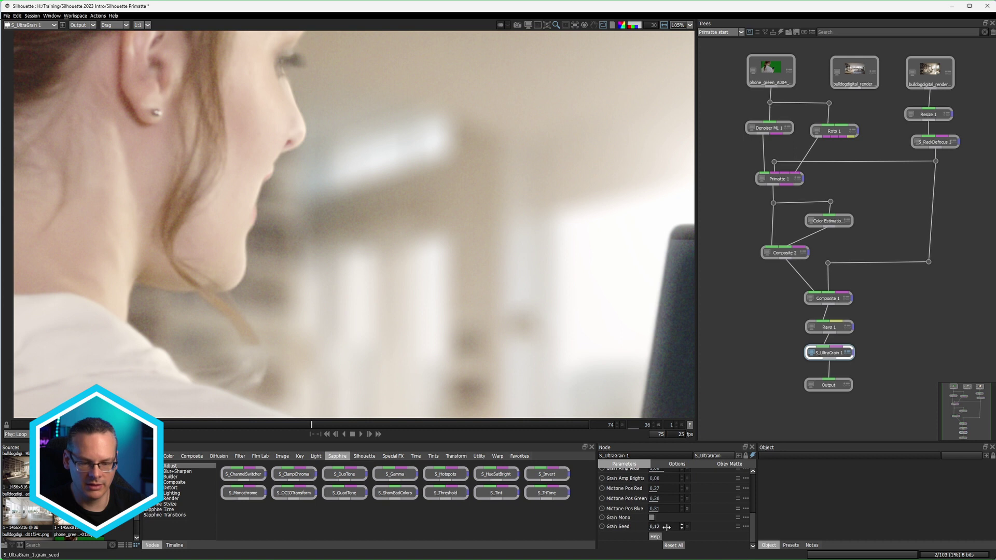
{"action": "left_click_drag", "start_coordinate": [667, 527], "coordinate": [670, 526]}
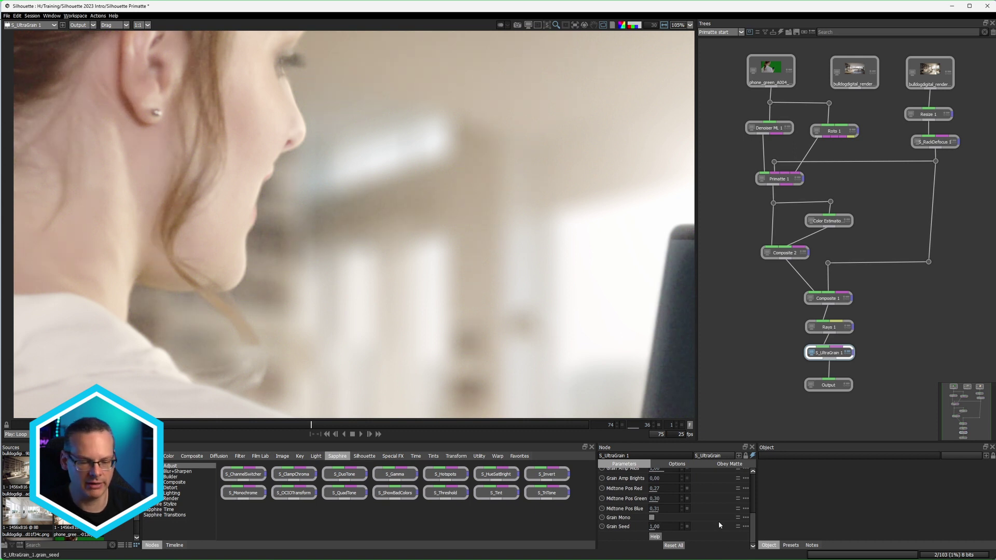
{"action": "scroll", "coordinate": [708, 523], "scroll_direction": "up", "scroll_amount": 10}
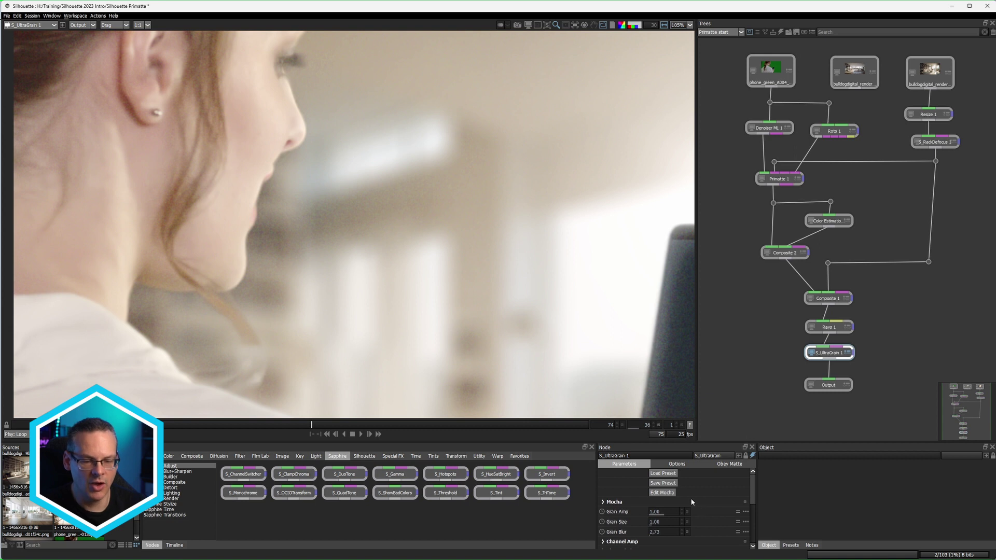
Load a camera grain preset onto S_UltraGrain 1 from the Sapphire Preset Browser
{"action": "left_click", "coordinate": [674, 477]}
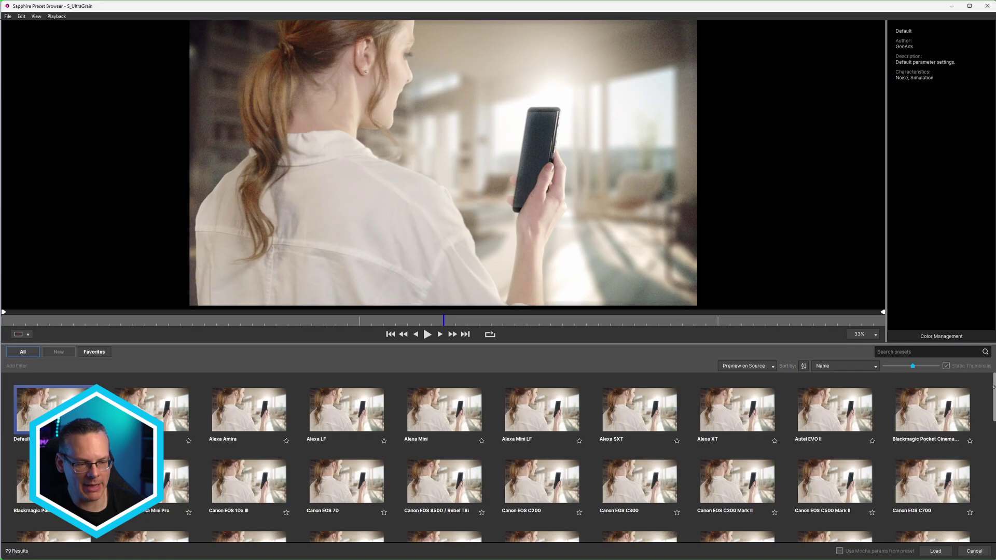
{"action": "scroll", "coordinate": [492, 458], "scroll_direction": "down", "scroll_amount": 1}
{"action": "scroll", "coordinate": [493, 457], "scroll_direction": "down", "scroll_amount": 1}
{"action": "scroll", "coordinate": [493, 458], "scroll_direction": "down", "scroll_amount": 1}
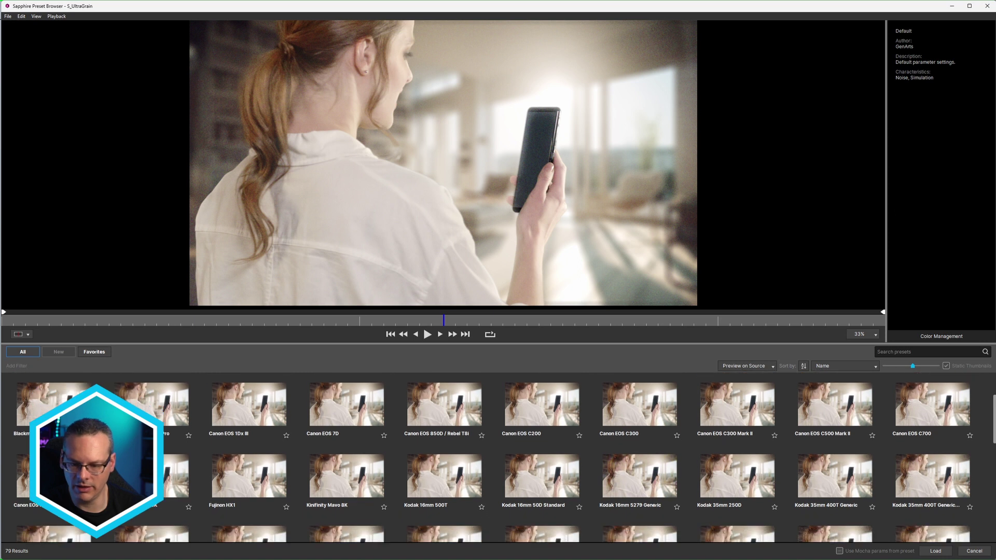
{"action": "scroll", "coordinate": [492, 457], "scroll_direction": "down", "scroll_amount": 1}
{"action": "scroll", "coordinate": [992, 454], "scroll_direction": "down", "scroll_amount": 3}
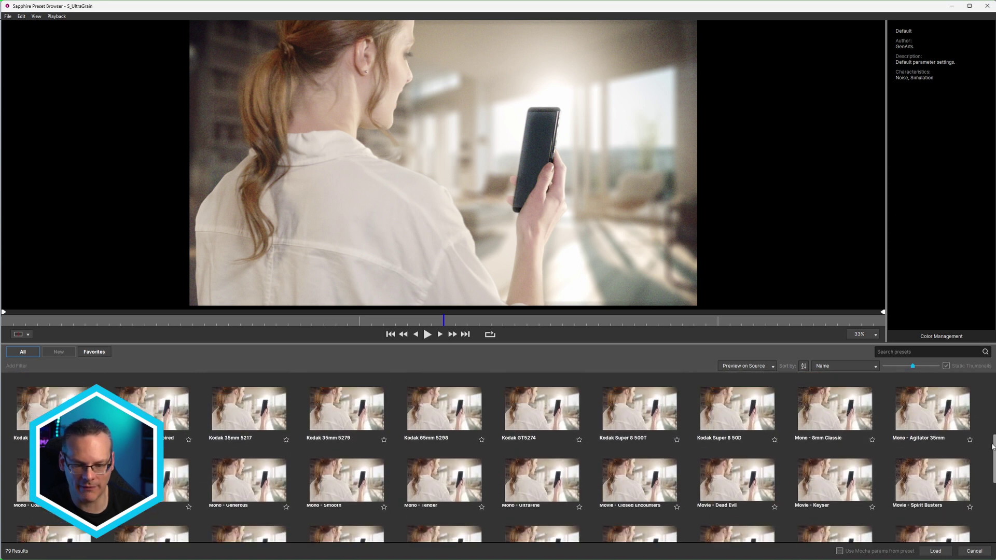
{"action": "mouse_move", "coordinate": [992, 453]}
{"action": "left_mouse_down"}
{"action": "mouse_move", "coordinate": [993, 489]}
{"action": "mouse_move", "coordinate": [970, 385]}
{"action": "left_mouse_up"}
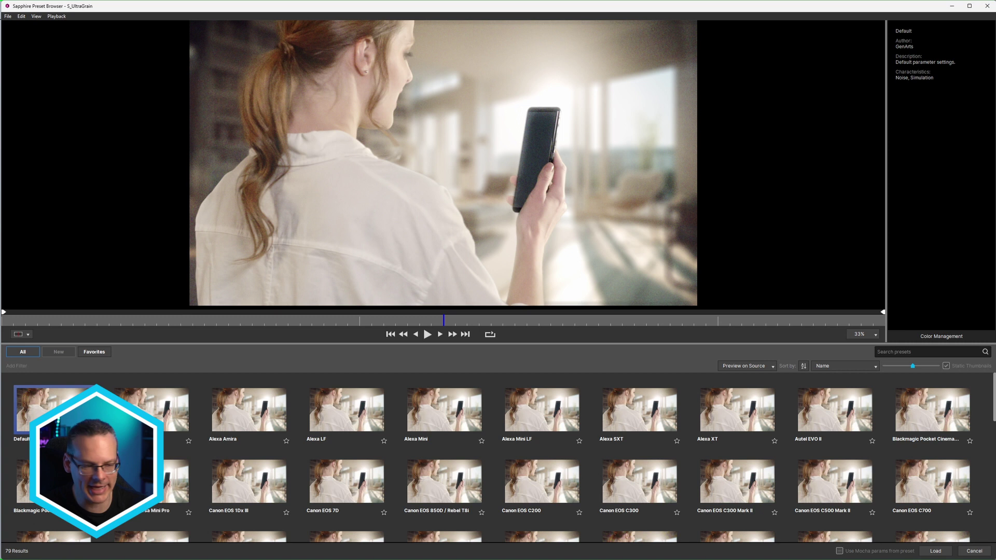
{"action": "key", "text": "Down"}
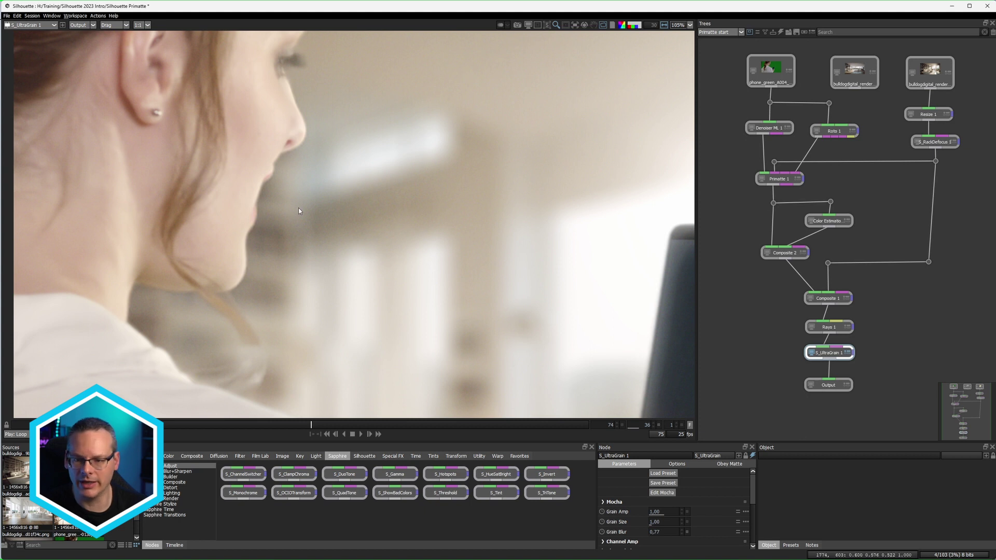
Change the grain seed and inspect the phone_green source footage's grain in one channel
{"action": "left_click_drag", "start_coordinate": [215, 256], "coordinate": [400, 327]}
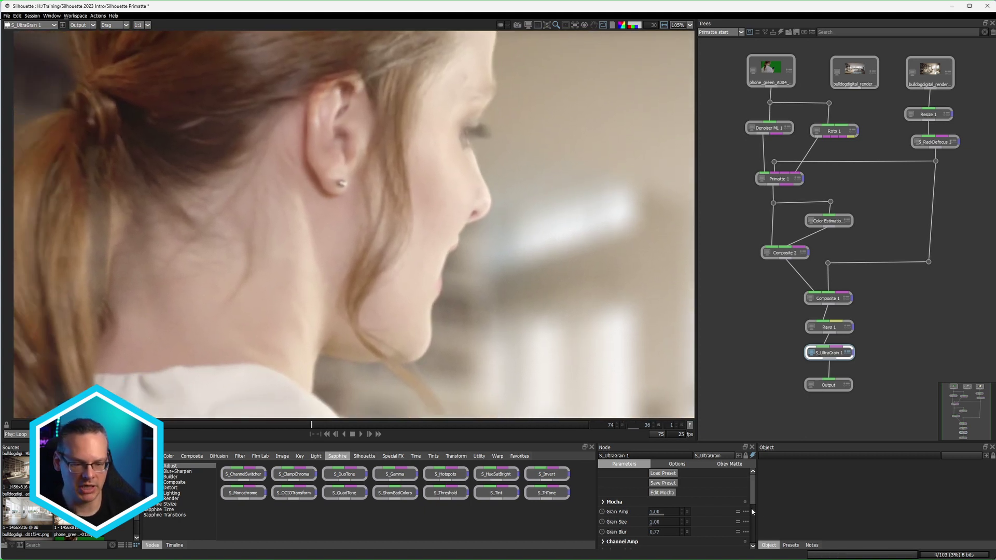
{"action": "scroll", "coordinate": [752, 511], "scroll_direction": "down", "scroll_amount": 5}
{"action": "scroll", "coordinate": [753, 527], "scroll_direction": "down", "scroll_amount": 2}
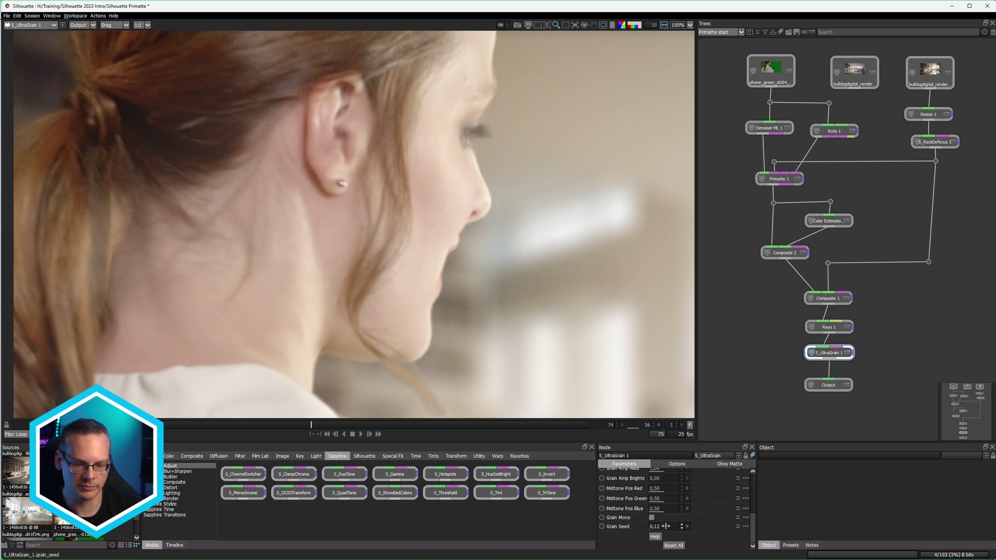
{"action": "left_click_drag", "start_coordinate": [669, 527], "coordinate": [672, 526]}
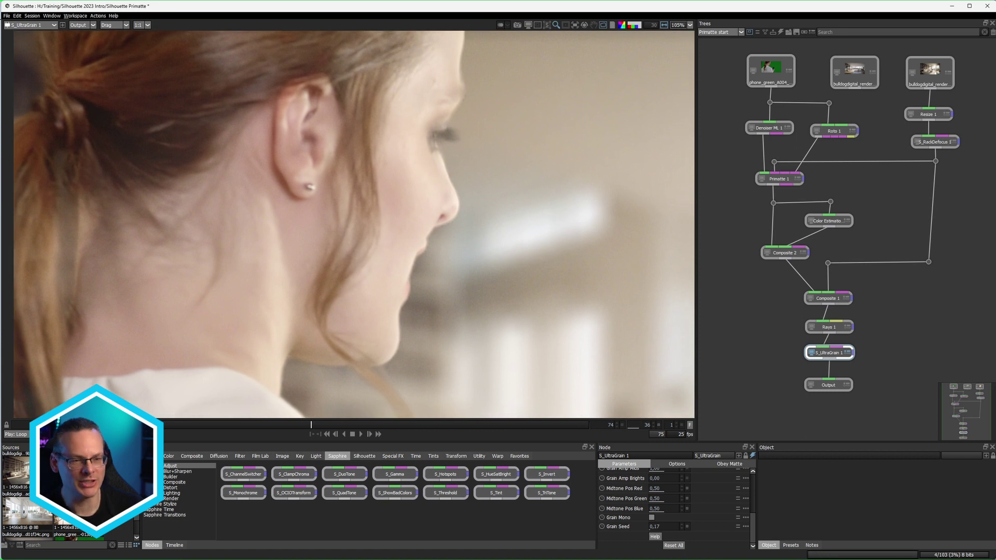
{"action": "left_click", "coordinate": [762, 62]}
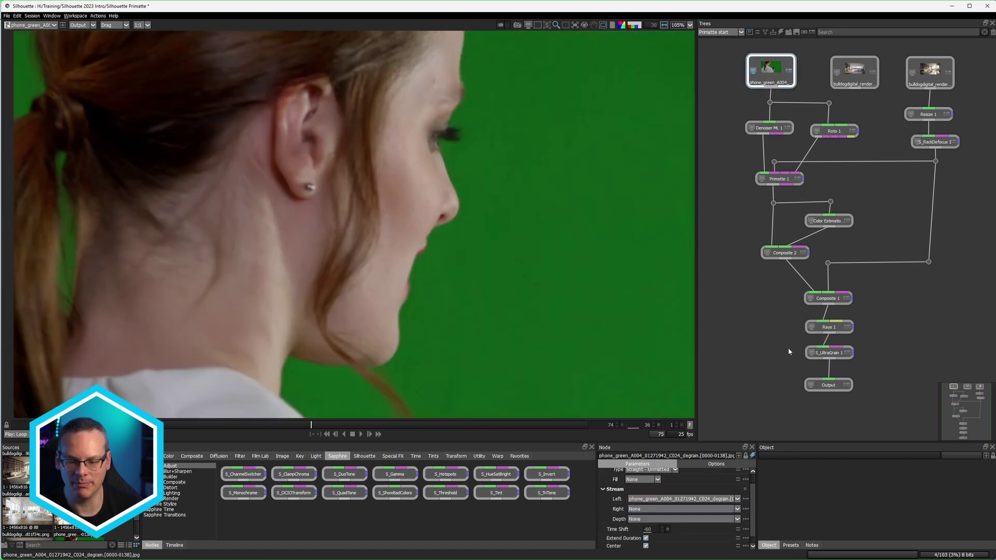
{"action": "key", "text": "r"}
Return to S_UltraGrain 1 and lower Grain Amp to 0.69
{"action": "left_click", "coordinate": [827, 384]}
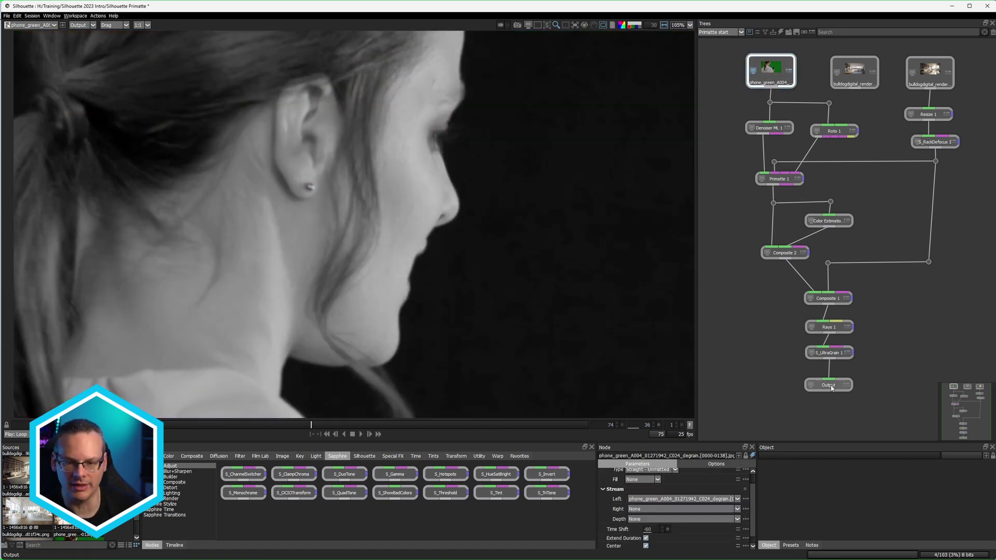
{"action": "left_click", "coordinate": [828, 352]}
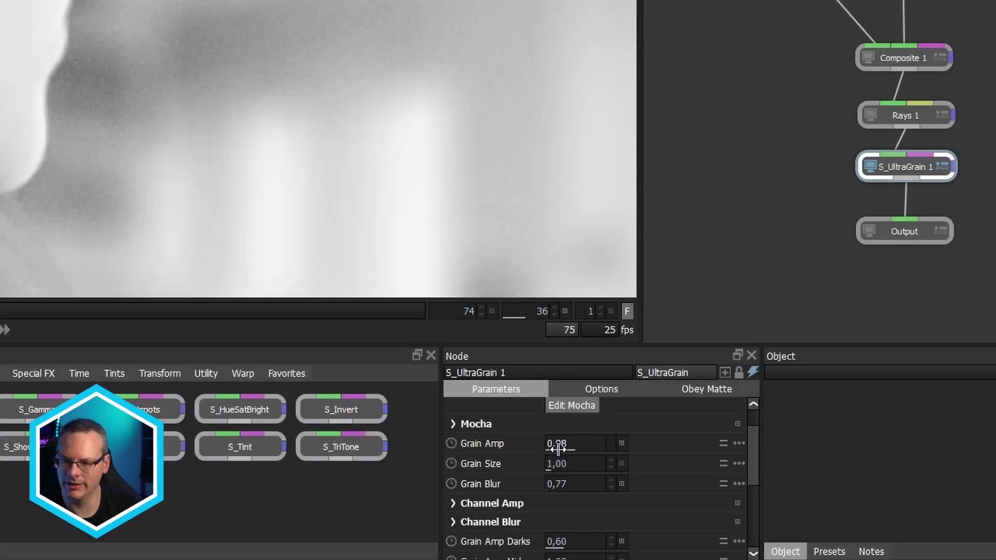
{"action": "left_click_drag", "start_coordinate": [557, 448], "coordinate": [467, 444]}
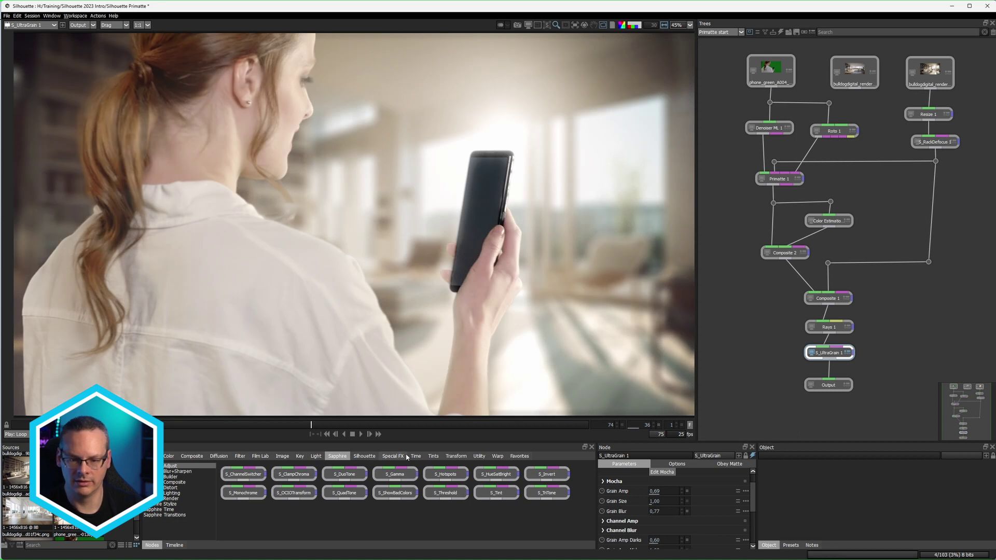
{"action": "left_click", "coordinate": [369, 434]}
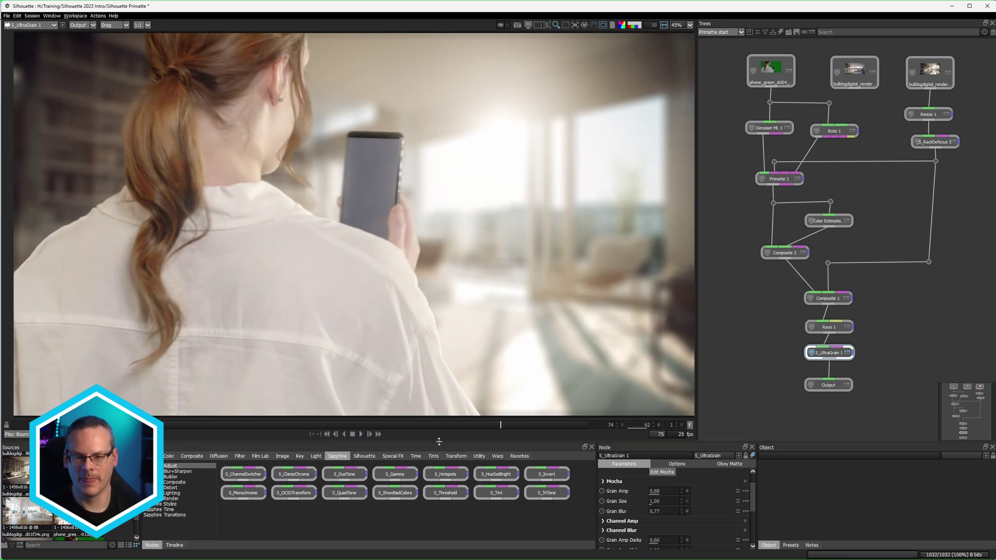